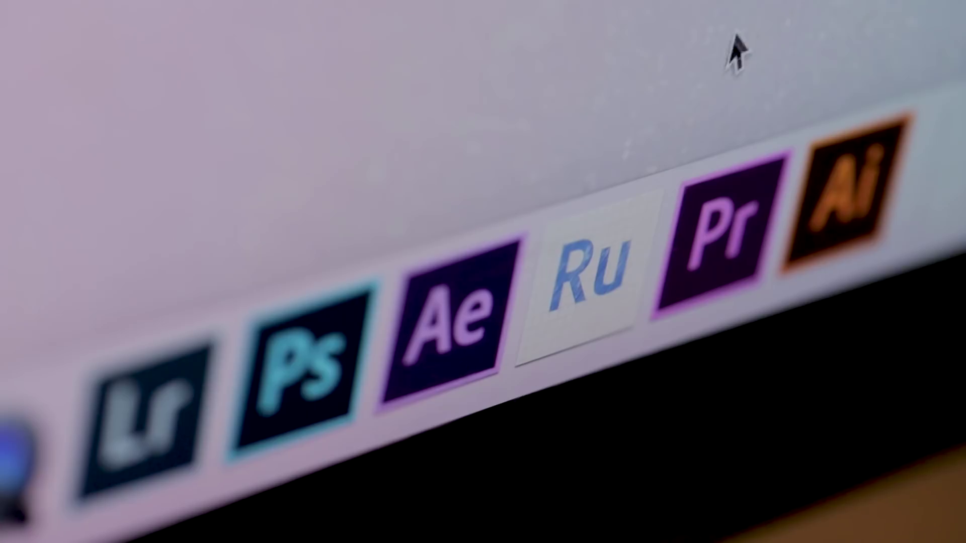
Launch Project Rush and open the beta sign-up form from the Project Rush page.
left_click(558, 312)
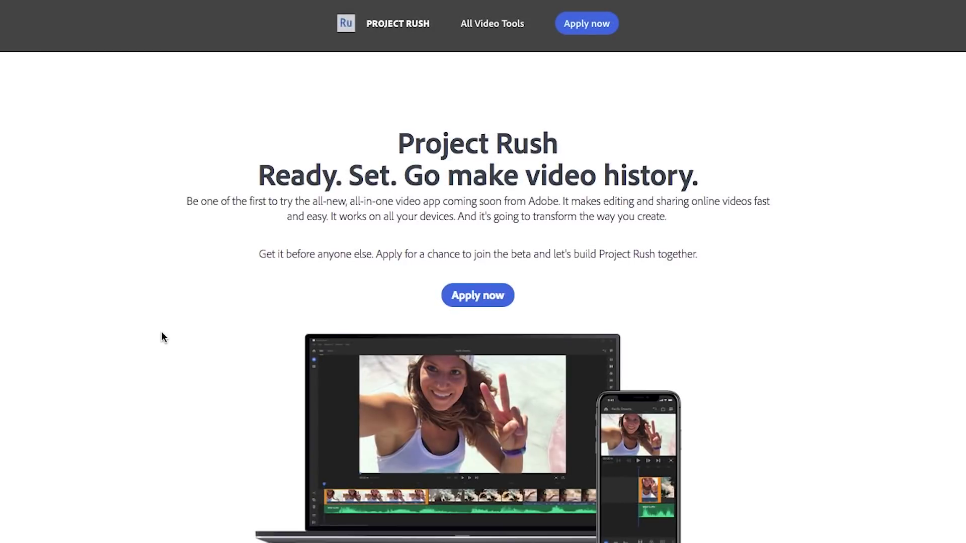
left_click(465, 295)
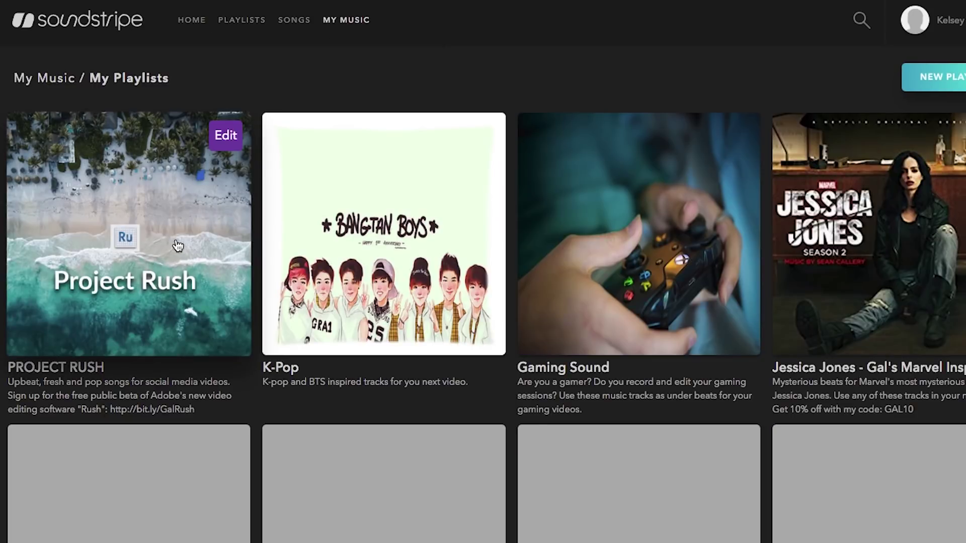
From the Project Rush playlist, filter the pop song results to the key of E Minor.
left_click(176, 240)
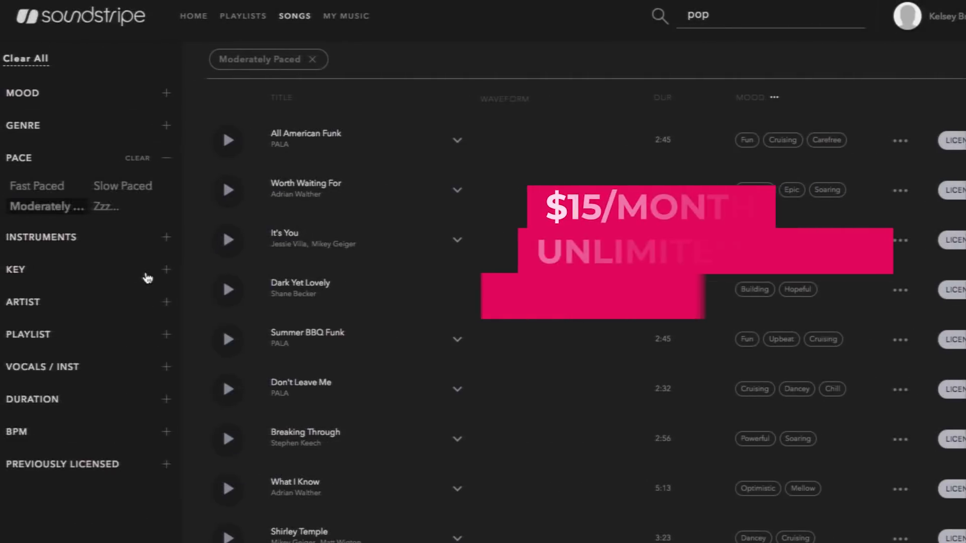
left_click(146, 271)
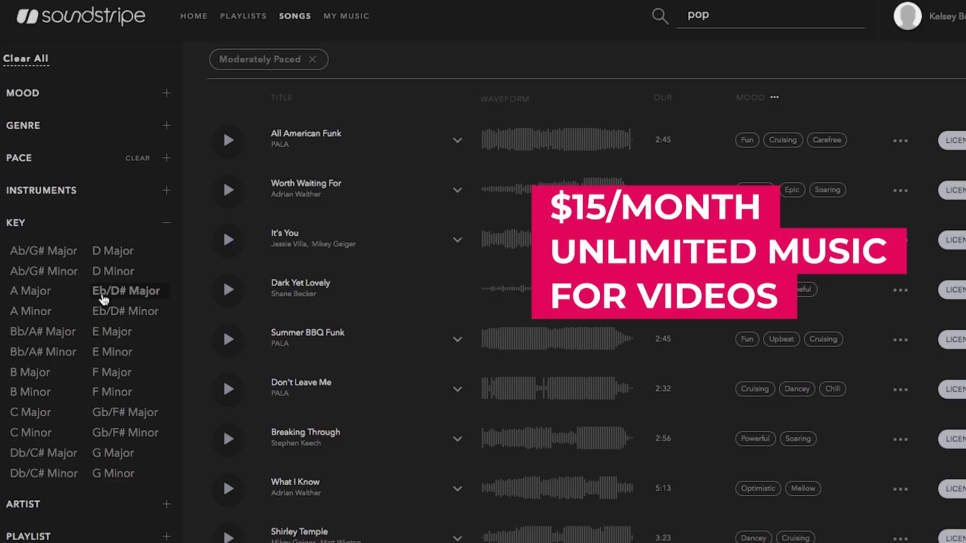
left_click(116, 352)
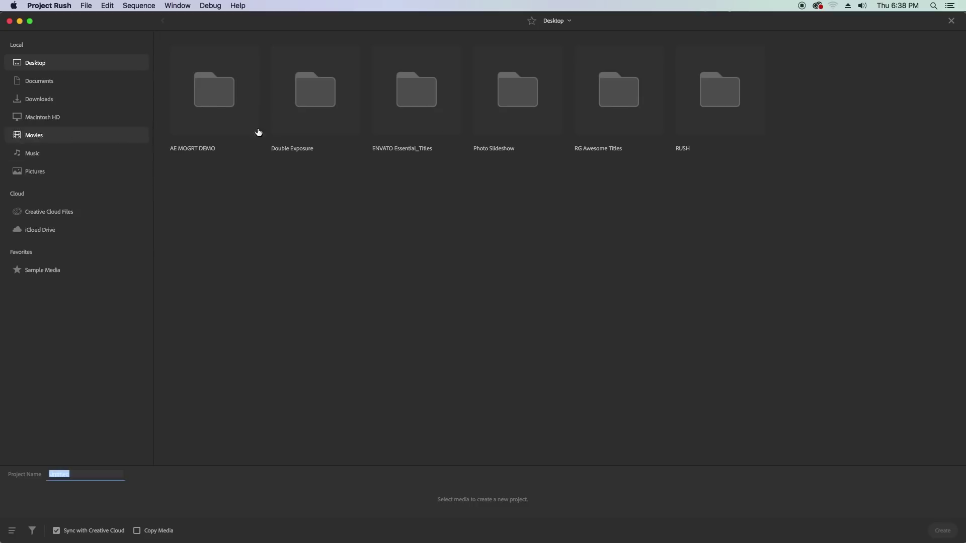
In RUSH > 02 Media > Video-Color Run, add the trimmed stage-crowd section of K1_0028.
double_click(715, 108)
double_click(320, 102)
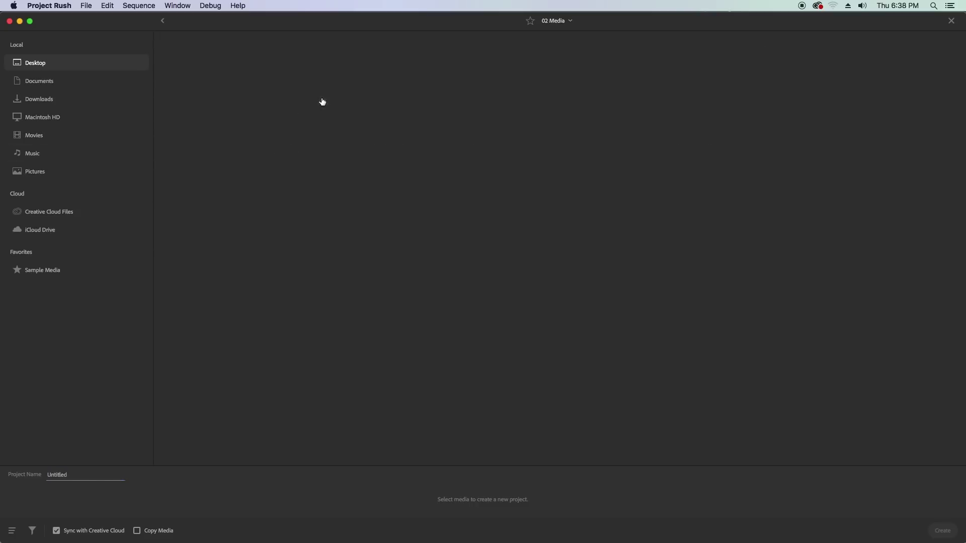
double_click(710, 103)
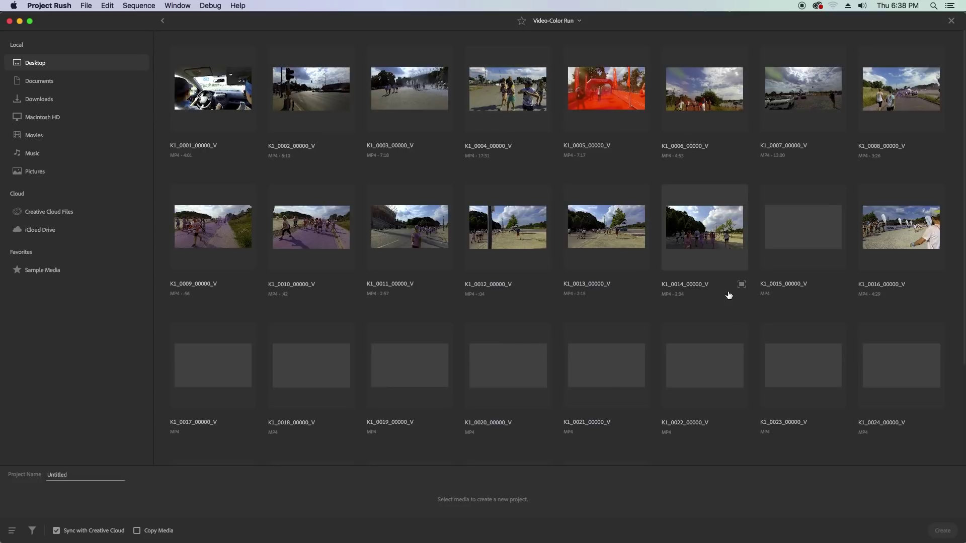
scroll(873, 393, "down", 3)
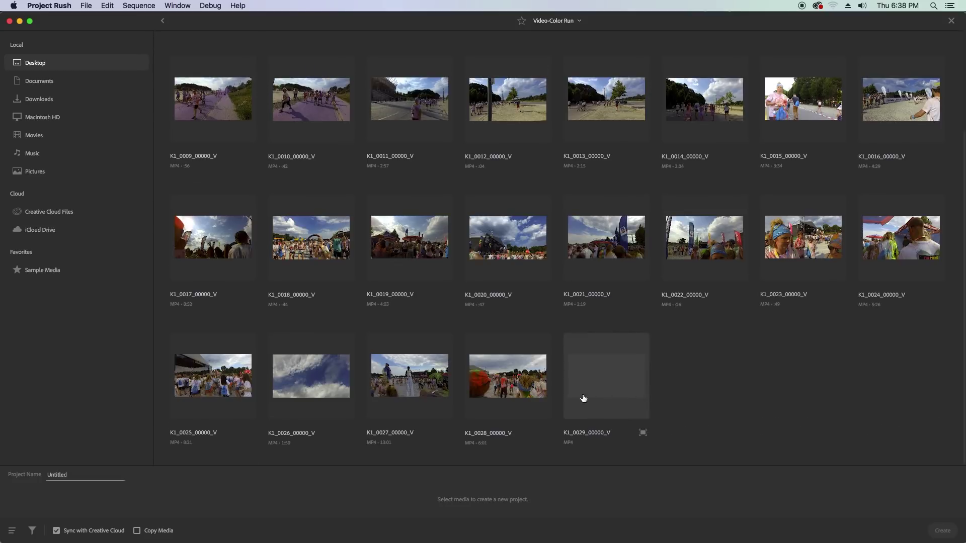
left_click(545, 435)
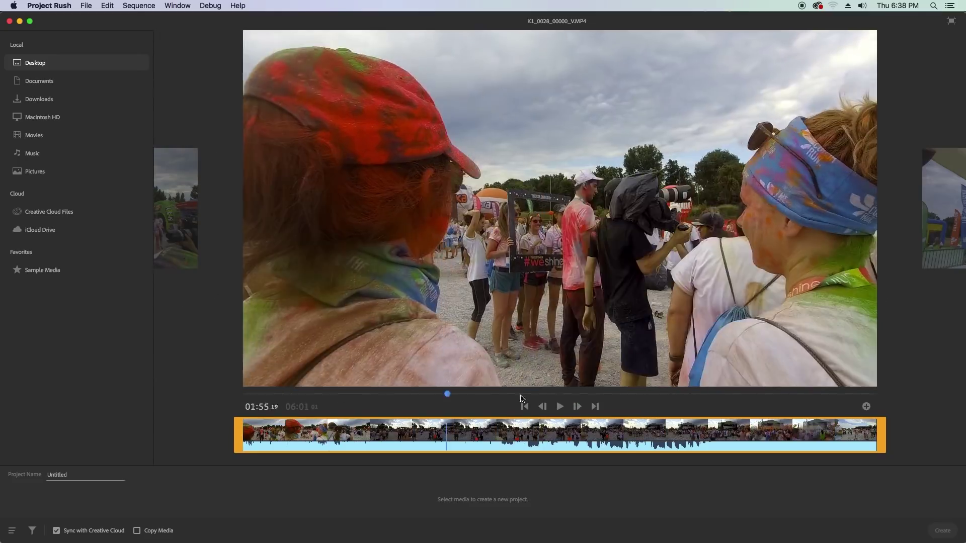
left_click_drag(520, 399, 734, 405)
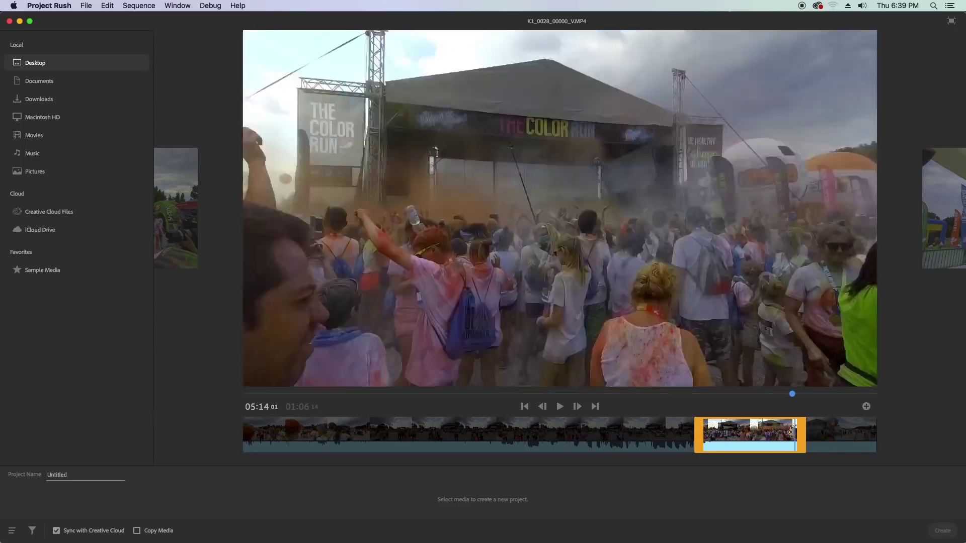
left_click(866, 407)
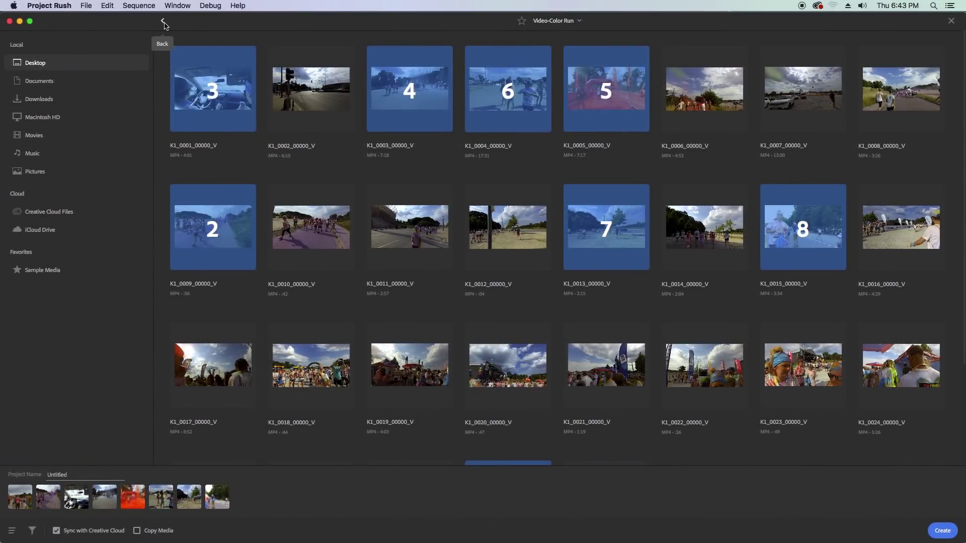
Add the lossless_feel_good_fresh_instrumental WAV from the Sound folder to the selected media.
left_click(163, 23)
double_click(617, 92)
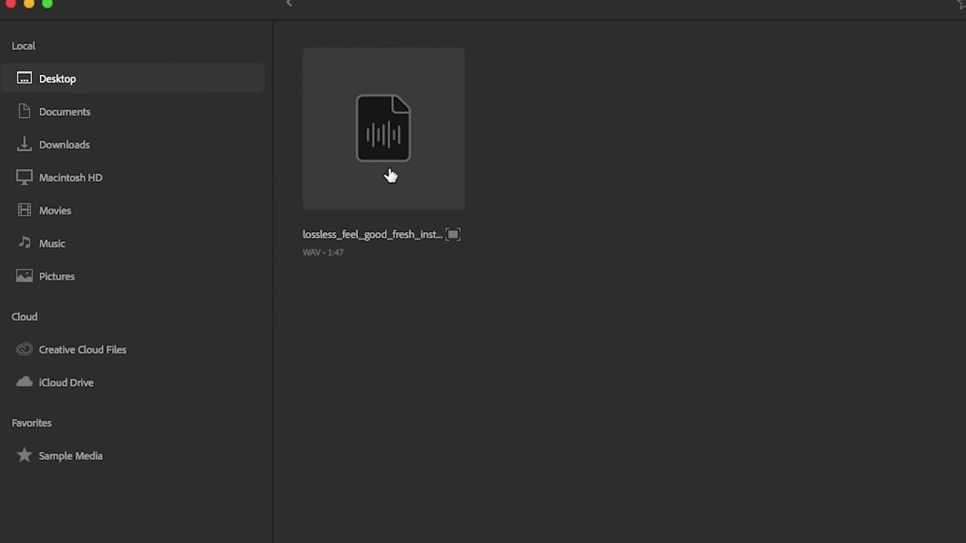
left_click(390, 176)
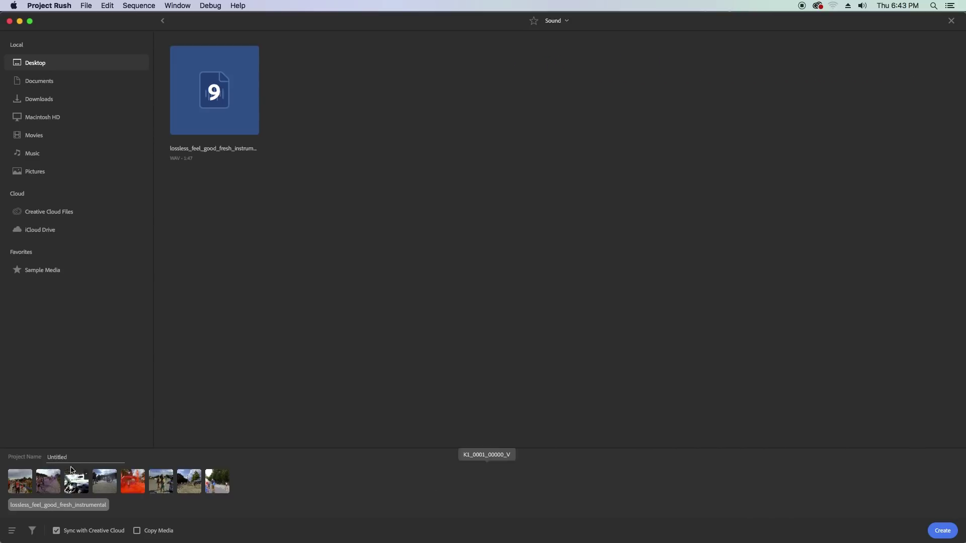
Name the new project 'Color Run'.
left_click(48, 462)
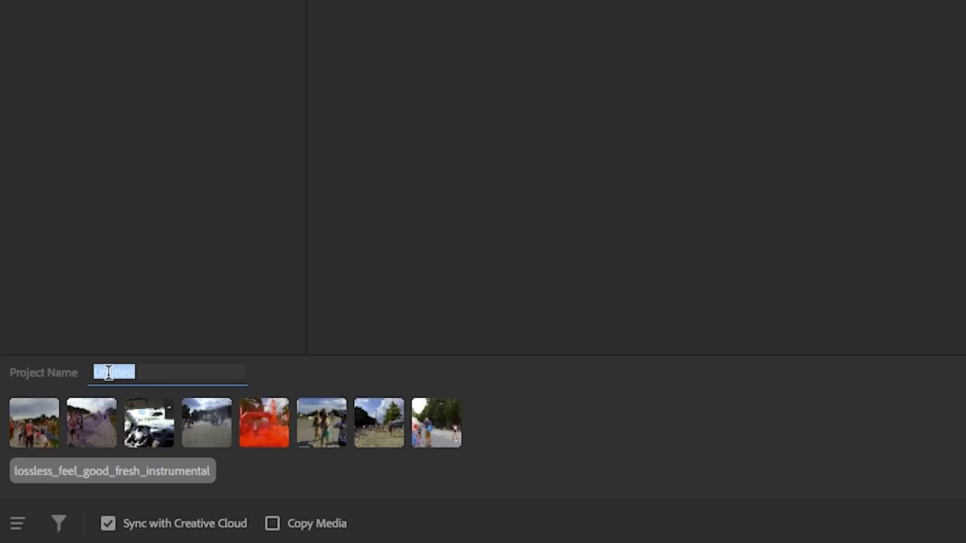
type("Color Run")
key("Return")
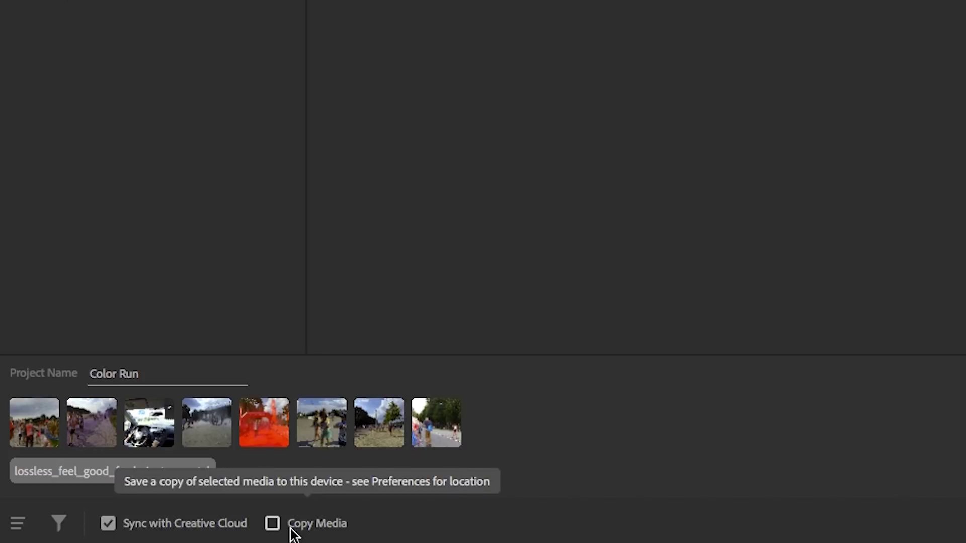
Enable Copy Media, inspect Creative Cloud Files > Adobe > Assets > master in Finder, then close it.
left_click(273, 526)
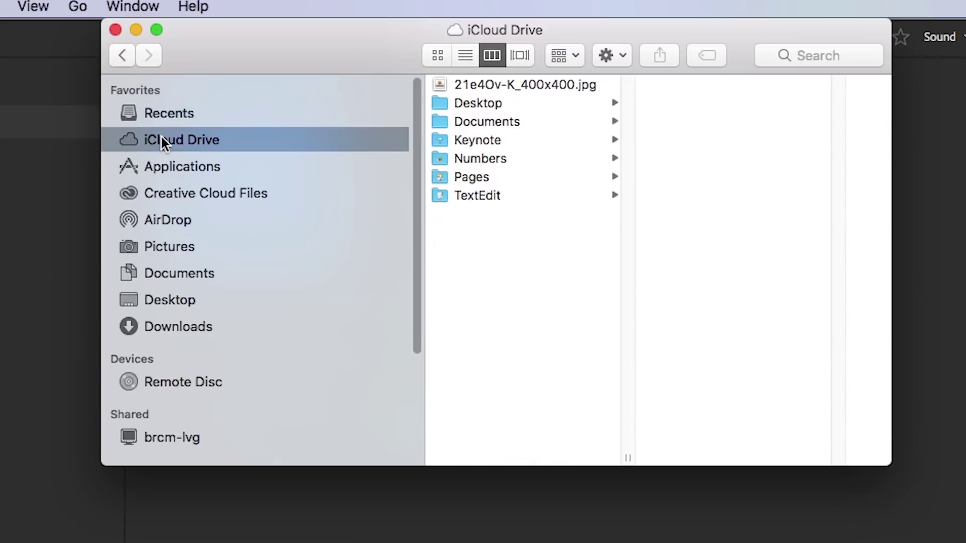
left_click(192, 193)
left_click(507, 84)
left_click(703, 90)
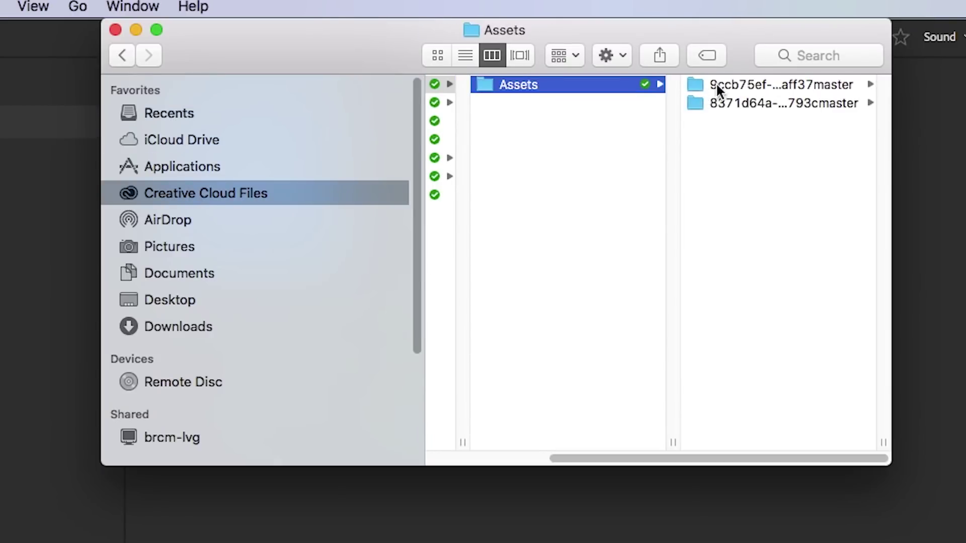
left_click(780, 84)
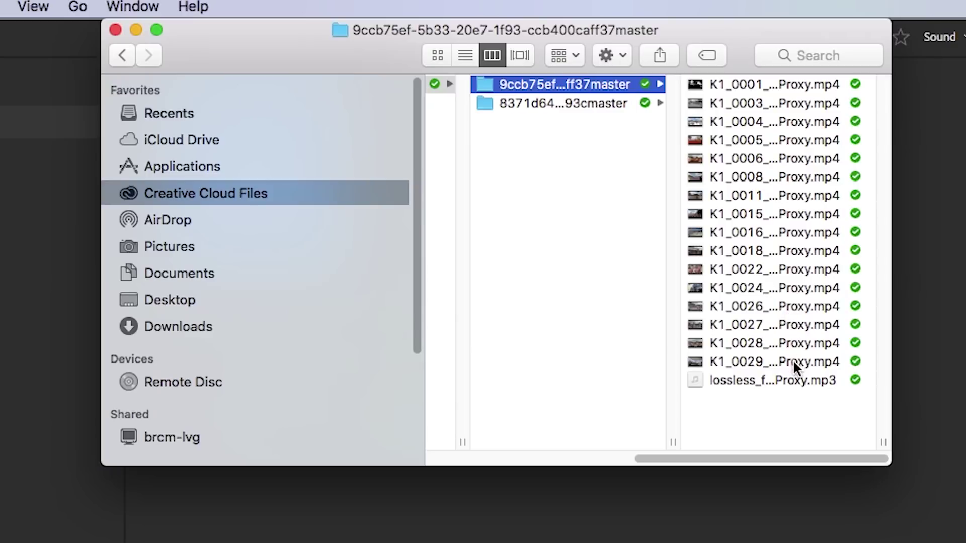
left_click(116, 30)
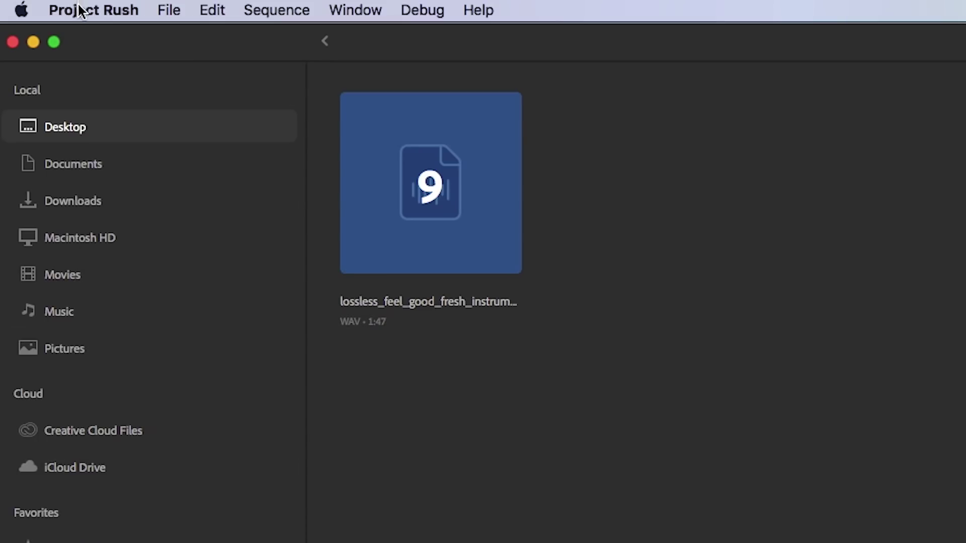
Check the Media Import path in Preferences, create the Color Run project, and view its sequence settings.
left_click(81, 9)
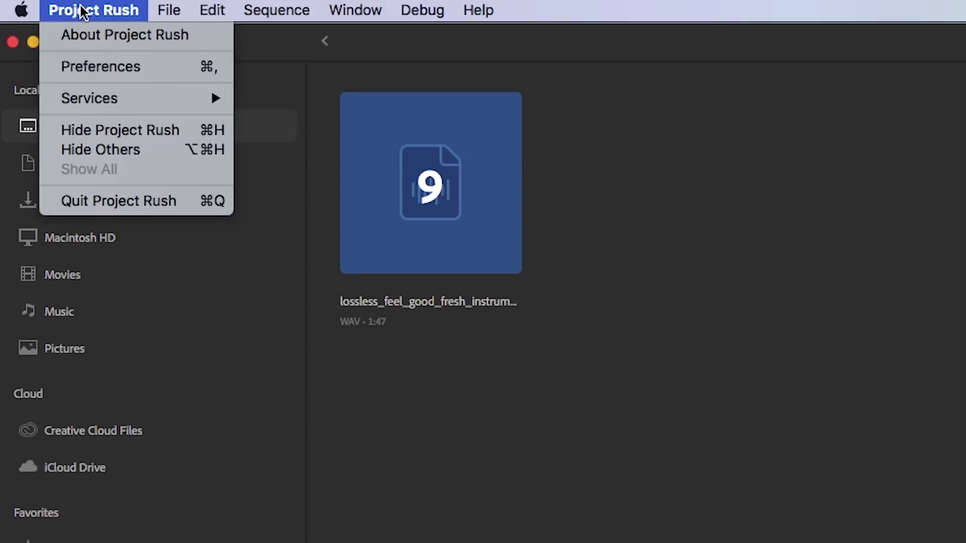
left_click(107, 67)
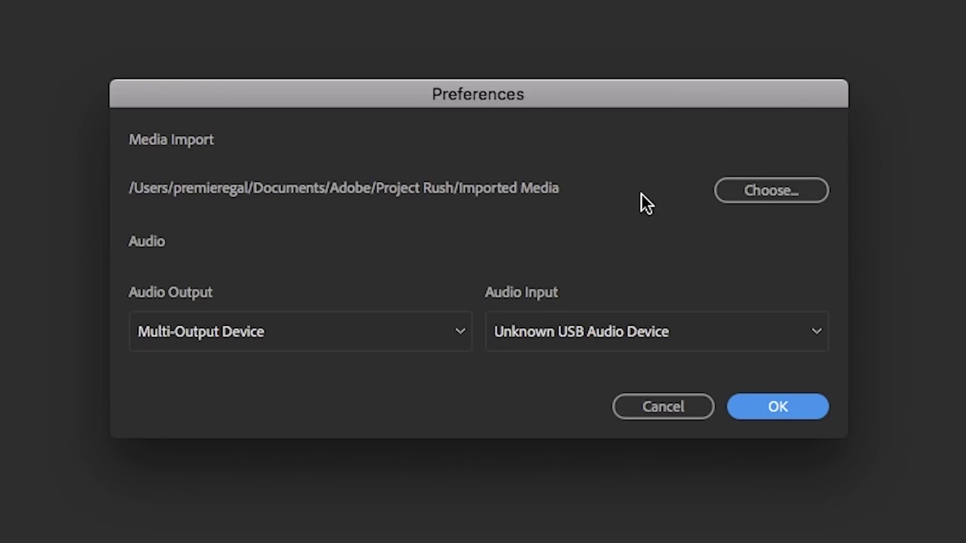
left_click(749, 415)
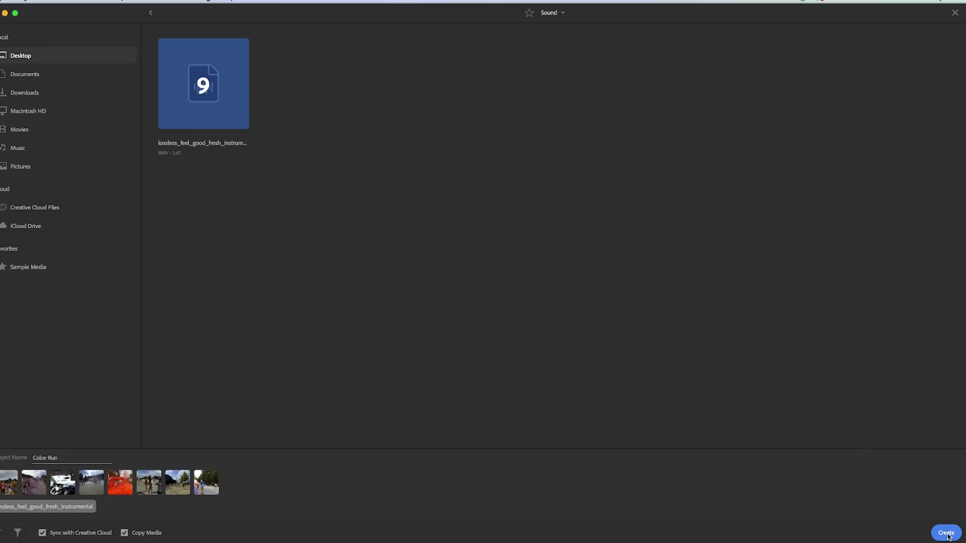
left_click(947, 533)
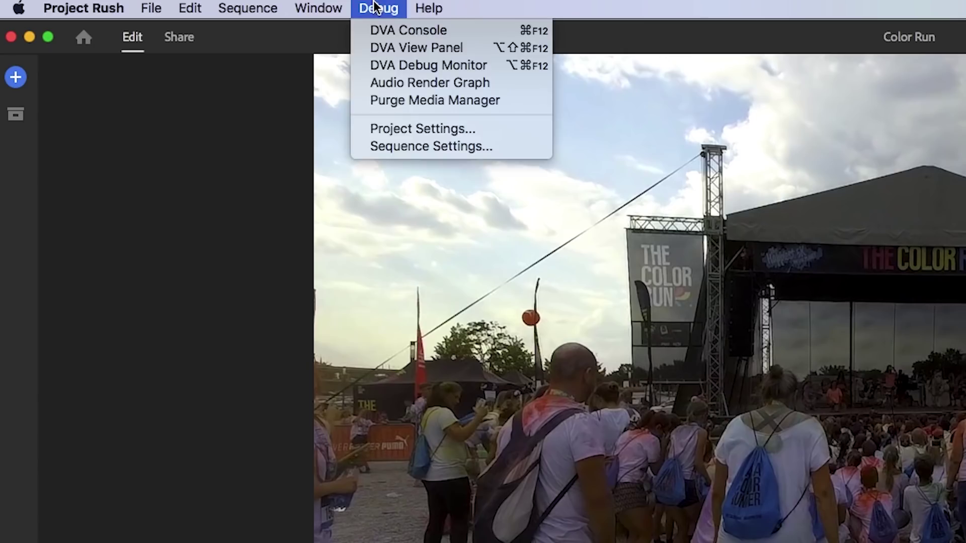
left_click(420, 147)
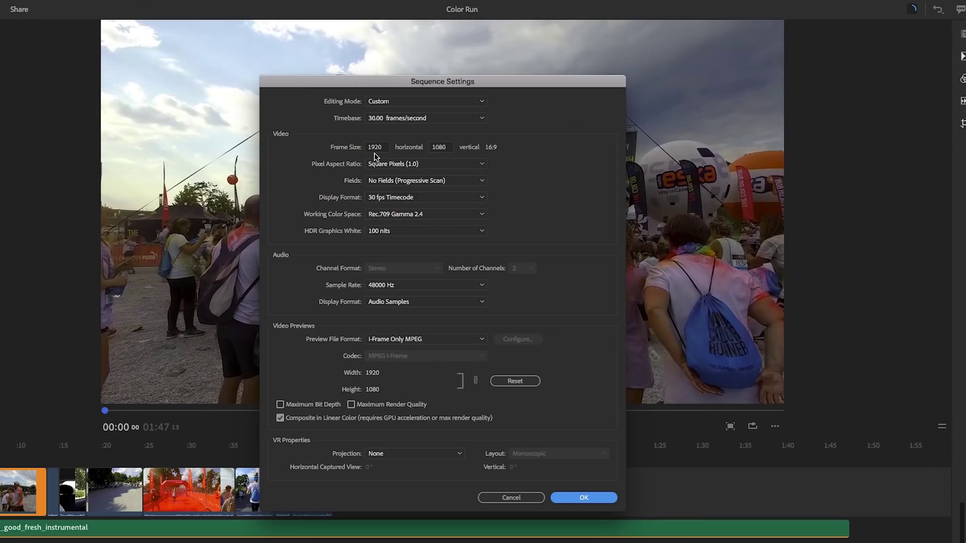
Accept the 1920×1080 sequence settings and switch the preview orientation to Square.
left_click(597, 501)
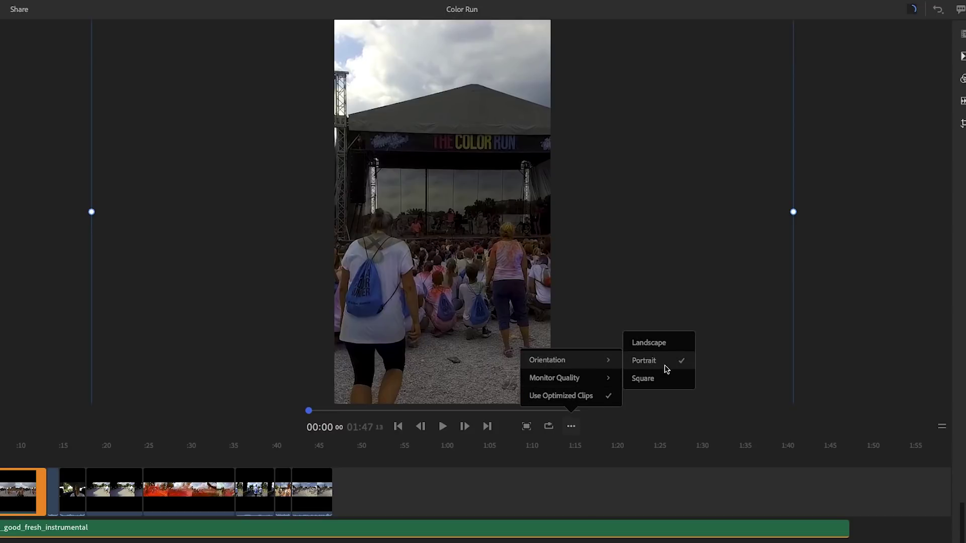
left_click(663, 379)
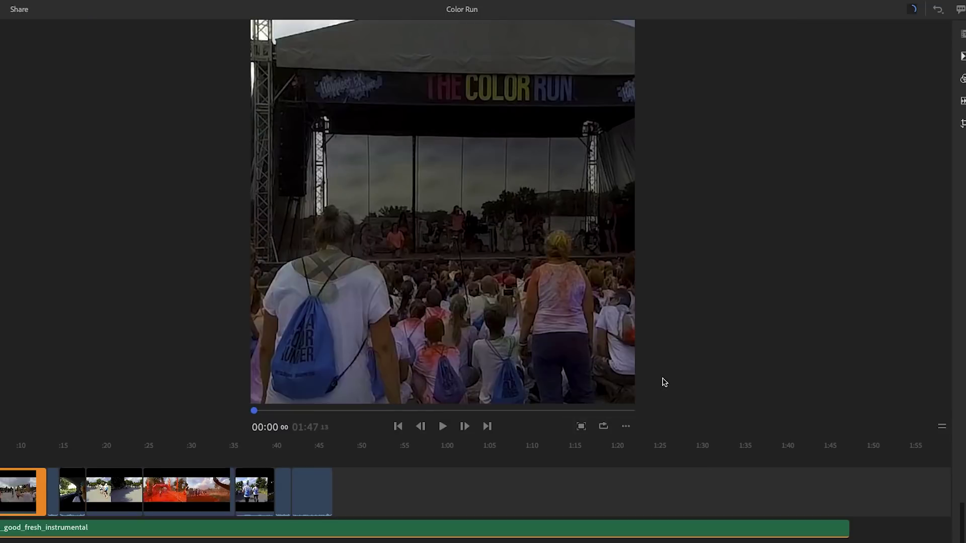
Set the Color Run preview orientation to Portrait for a vertical frame.
left_click(629, 428)
mouse_move(630, 362)
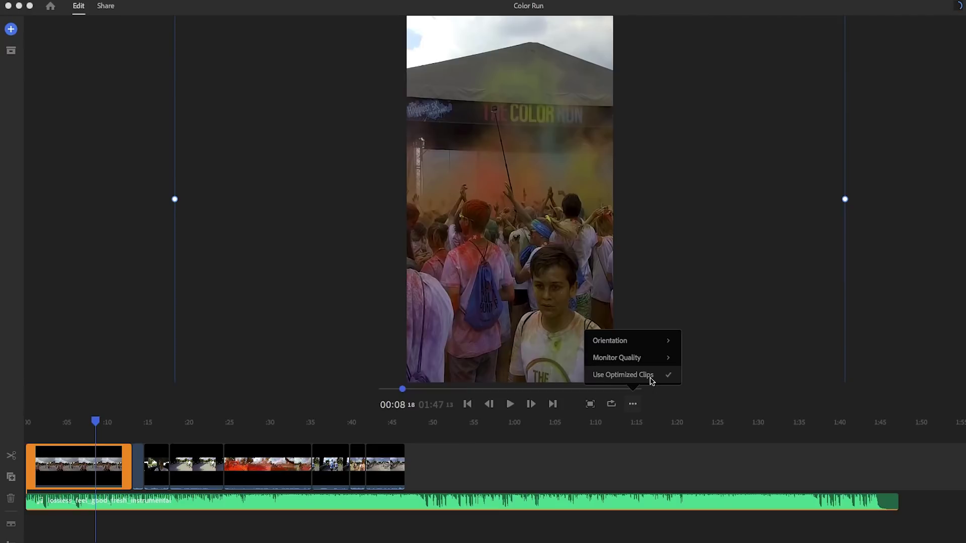
left_click(679, 397)
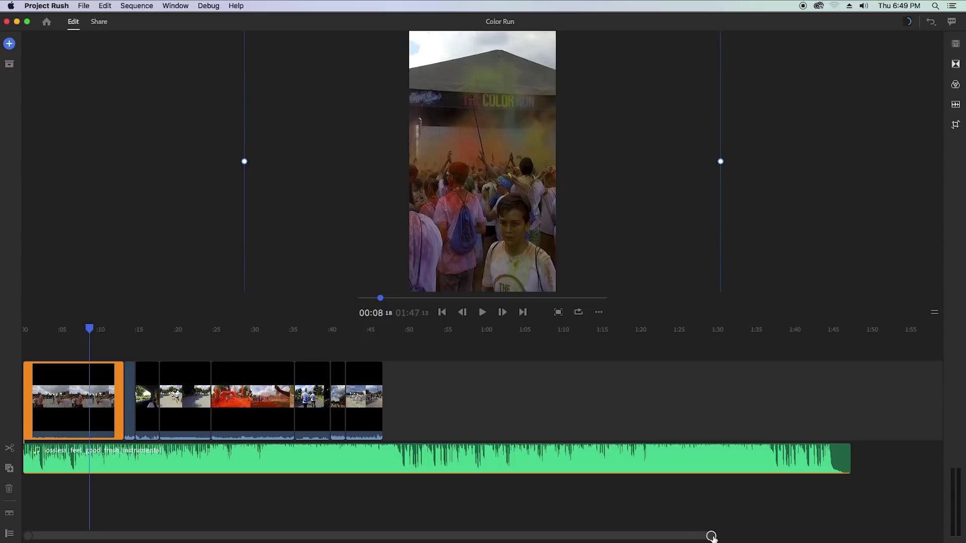
Split the clip at the playhead and delete the short unwanted piece after the cut.
left_click_drag(712, 537, 730, 539)
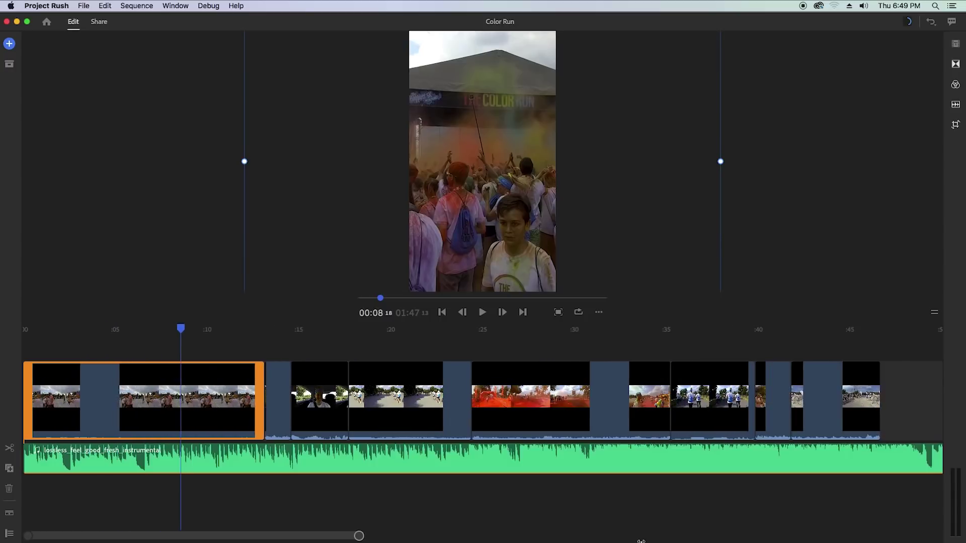
mouse_move(181, 328)
left_mouse_down()
mouse_move(134, 331)
mouse_move(103, 349)
mouse_move(173, 354)
mouse_move(201, 367)
mouse_move(185, 366)
left_mouse_up()
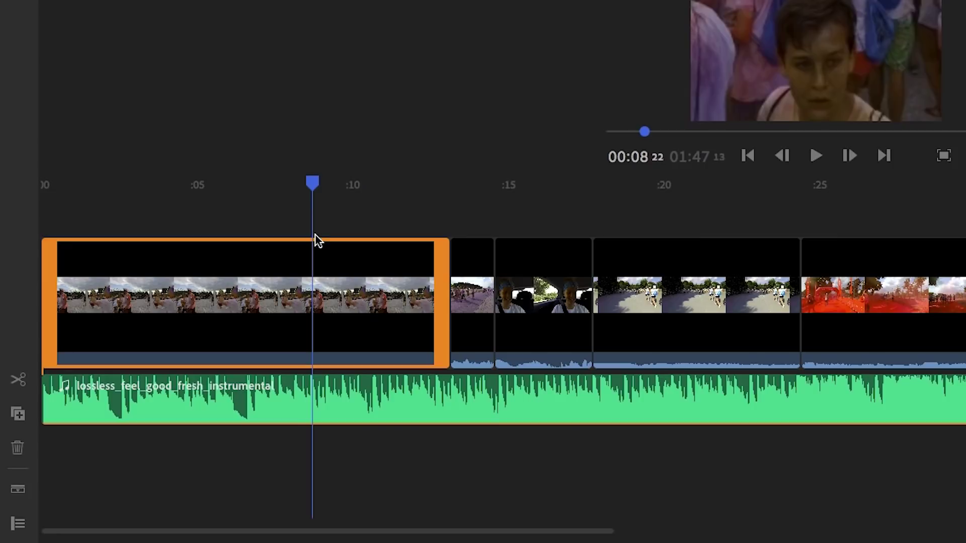
left_click(17, 383)
left_click(373, 321)
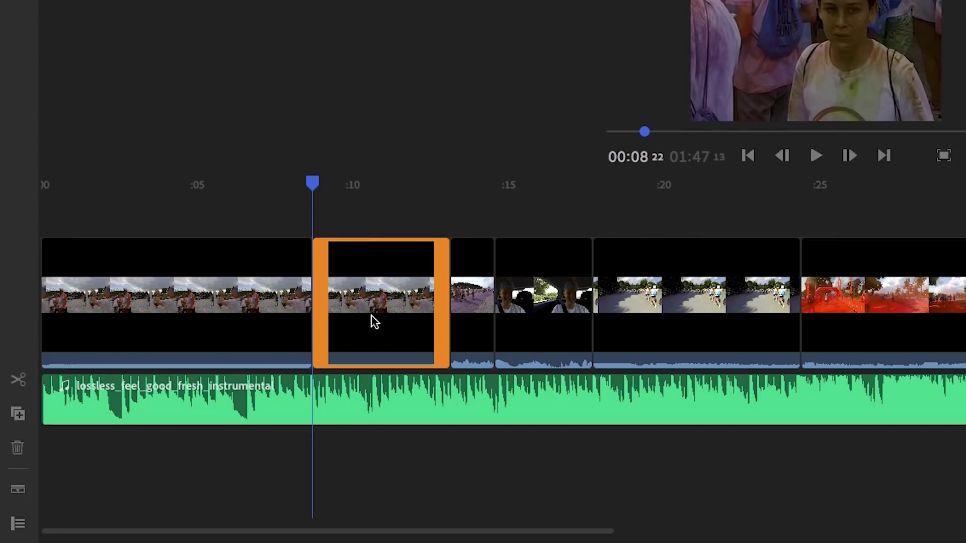
key("Delete")
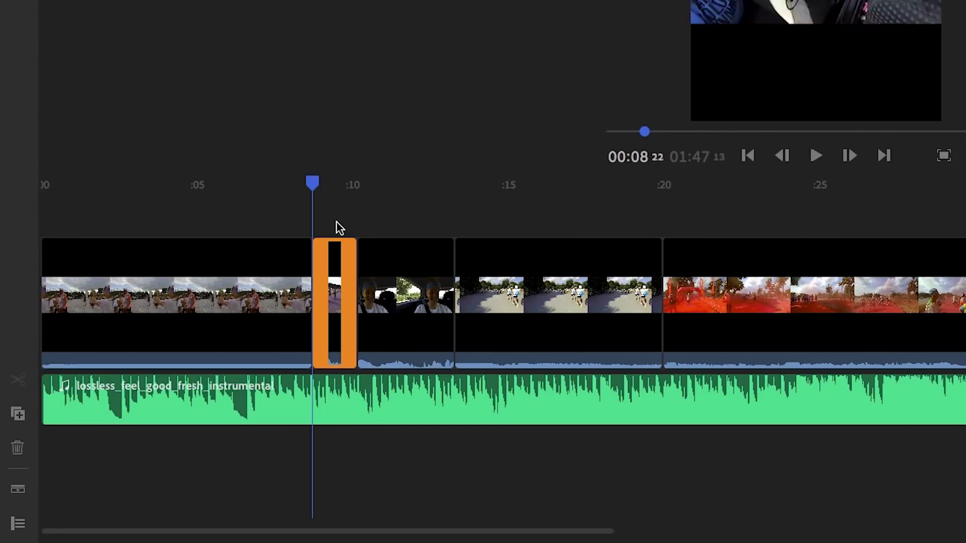
Trim the following clip shorter at its start near 0:11 and at its end.
left_click_drag(332, 189, 396, 209)
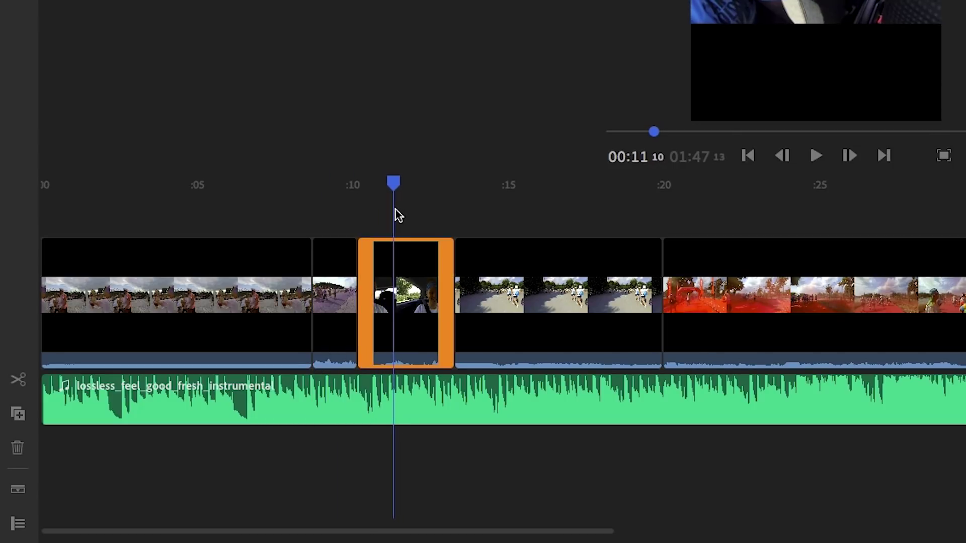
mouse_move(371, 262)
left_mouse_down()
mouse_move(394, 281)
mouse_move(399, 274)
left_mouse_up()
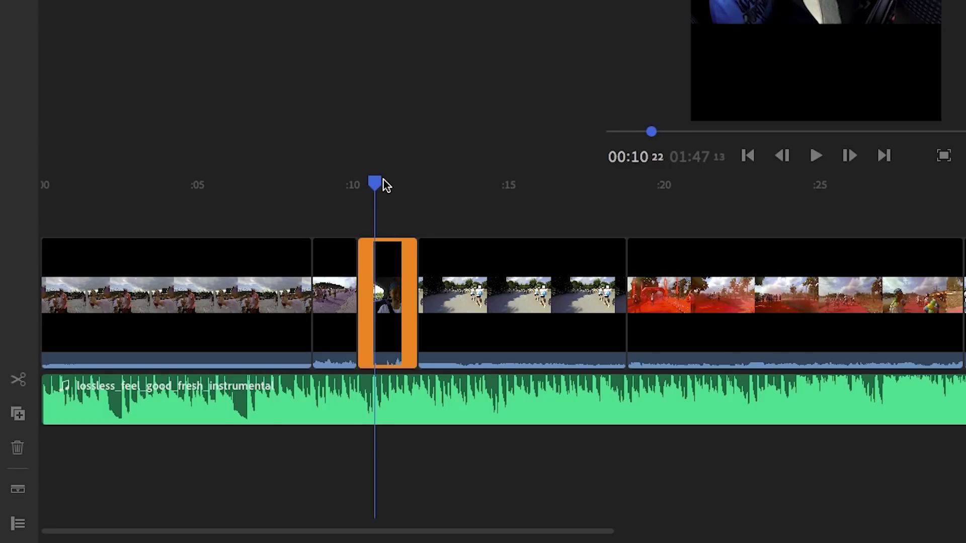
left_click_drag(394, 185, 496, 216)
left_click_drag(605, 287, 474, 282)
left_click(524, 267)
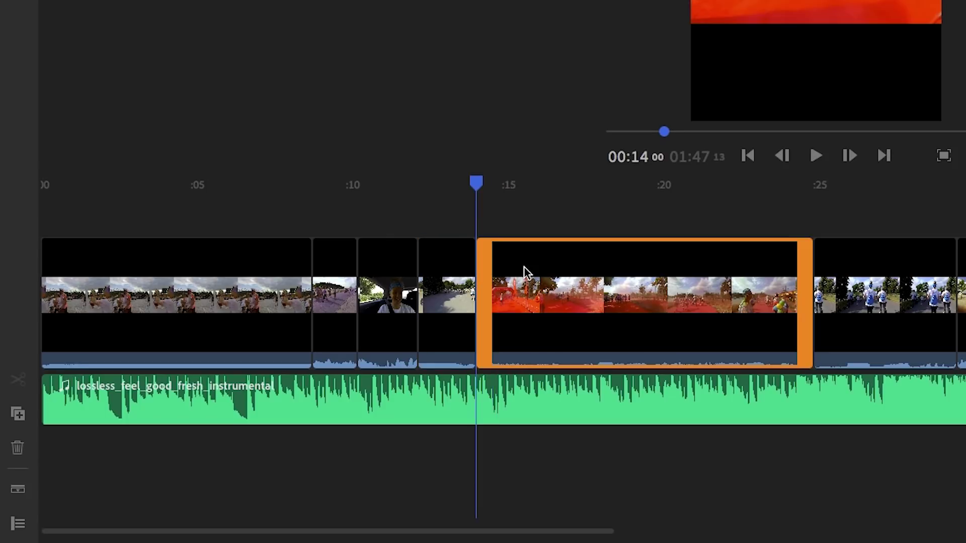
Show track controls and try the main track's hide, mute and lock toggles on and off.
left_click(18, 524)
left_click(165, 259)
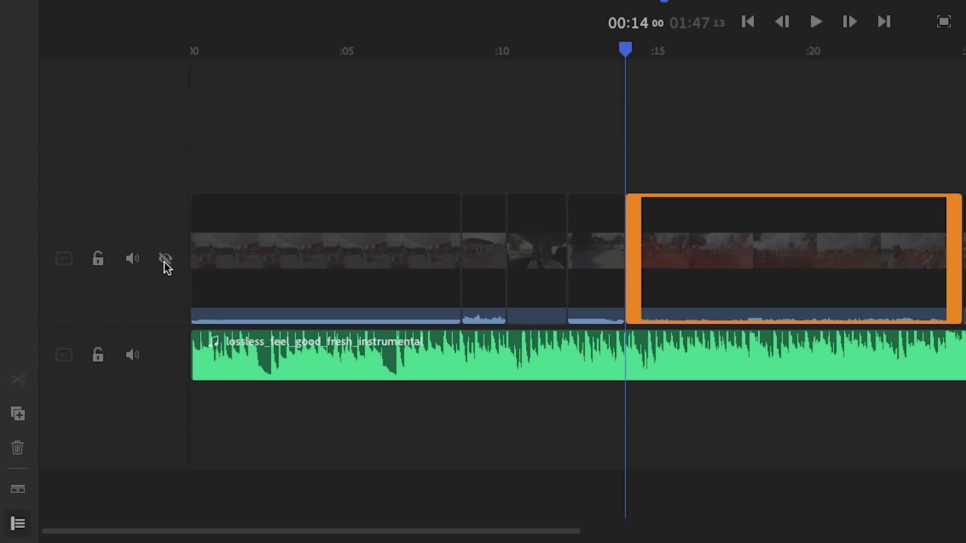
left_click(166, 262)
left_click(133, 265)
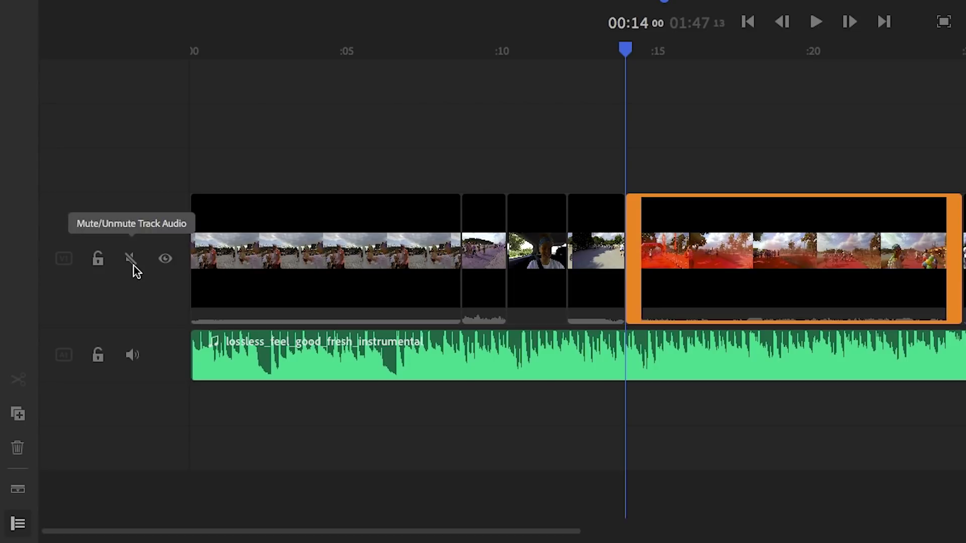
left_click(132, 260)
left_click(98, 259)
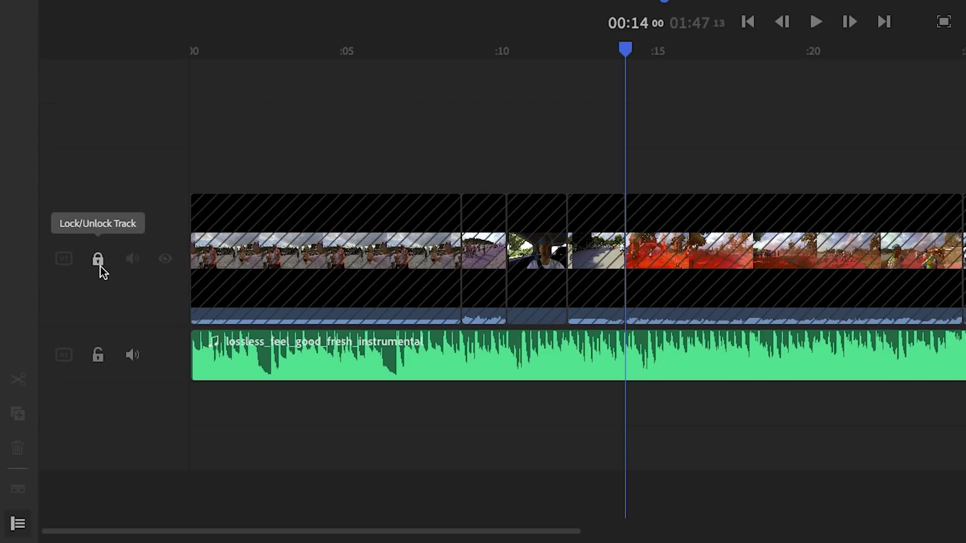
left_click(99, 265)
Expand clip audio beneath the video and drag the long red clip to play second.
left_click(597, 263)
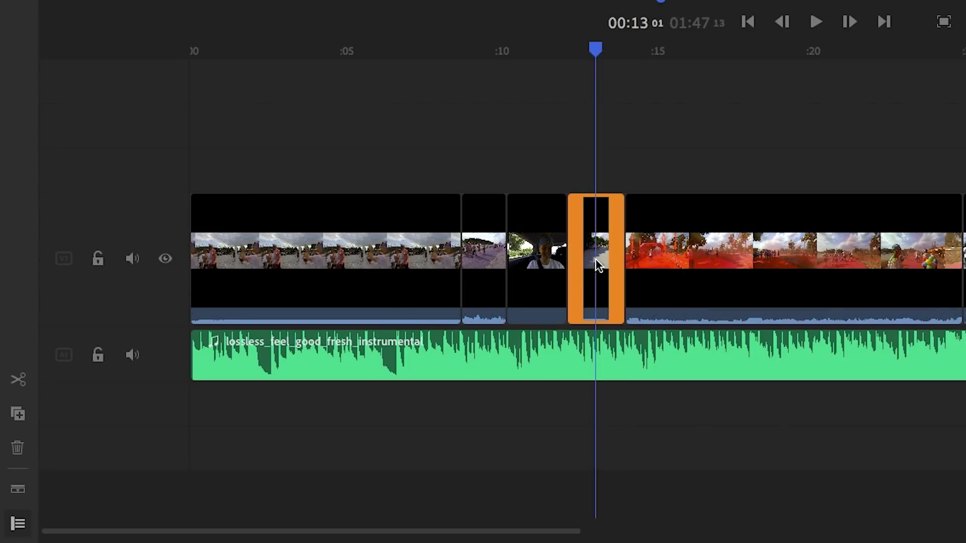
left_click(20, 494)
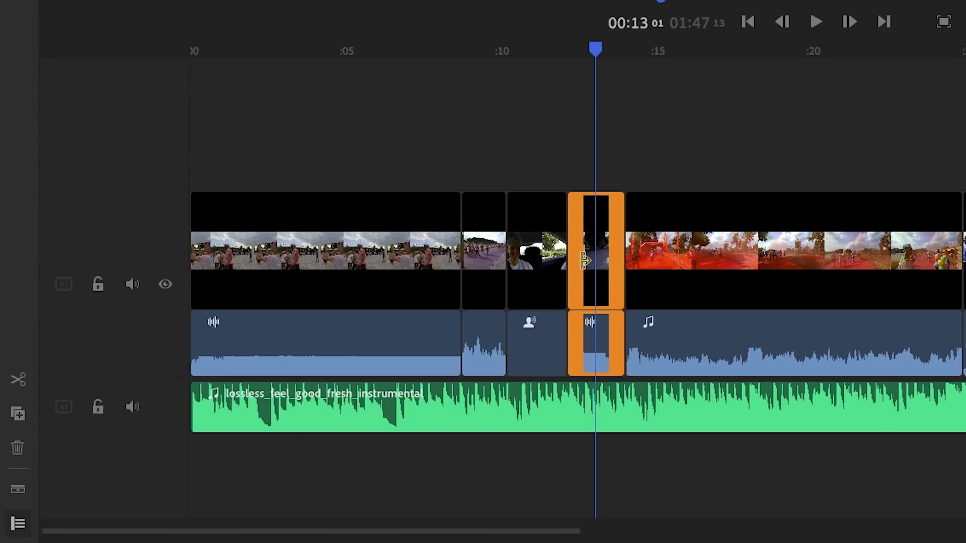
left_click(737, 258)
left_click_drag(685, 243, 498, 231)
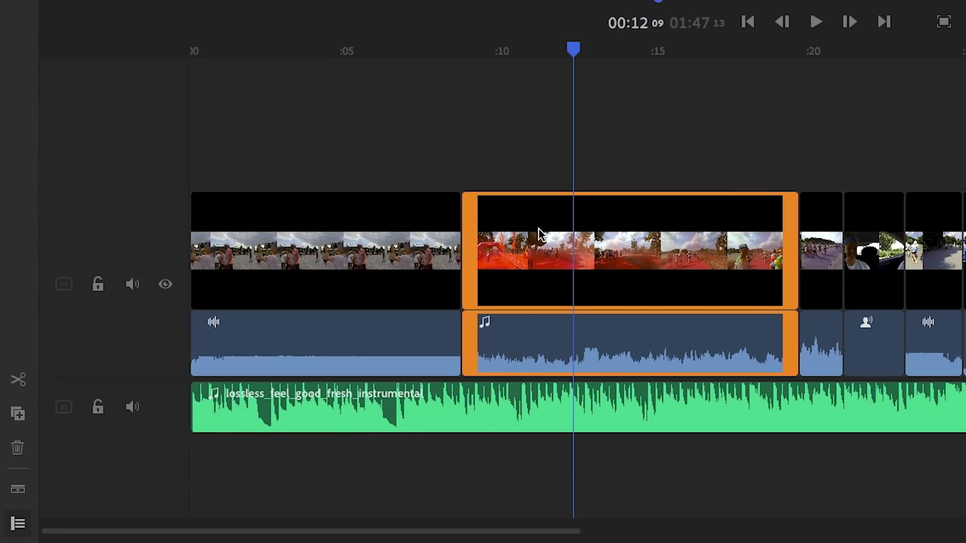
Move the red clip into place directly after the opening clip.
left_click(266, 429)
left_click_drag(265, 428, 246, 420)
left_click(305, 215)
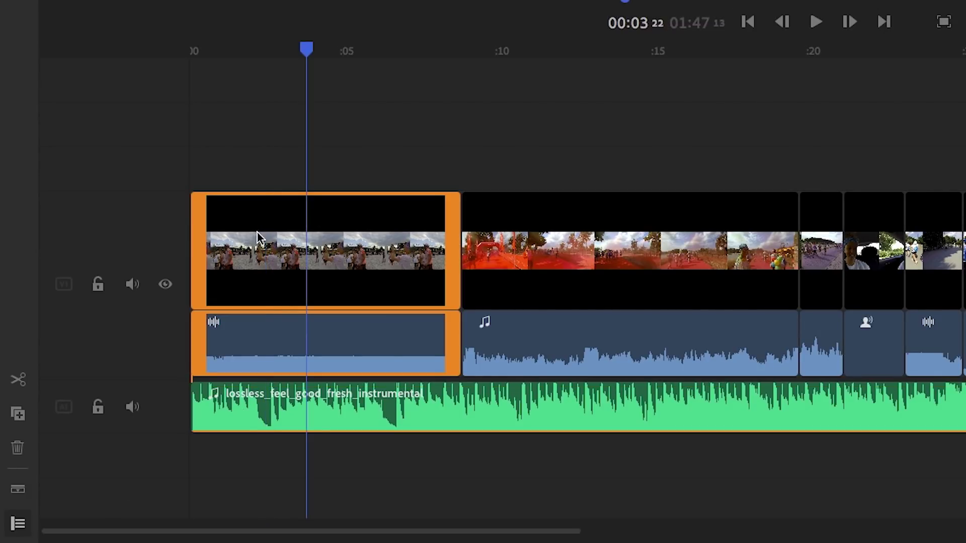
left_click(553, 214)
left_click_drag(539, 191, 482, 246)
Start the red clip's audio later and extend the opening clip's audio under it as an L-cut.
left_click(578, 362)
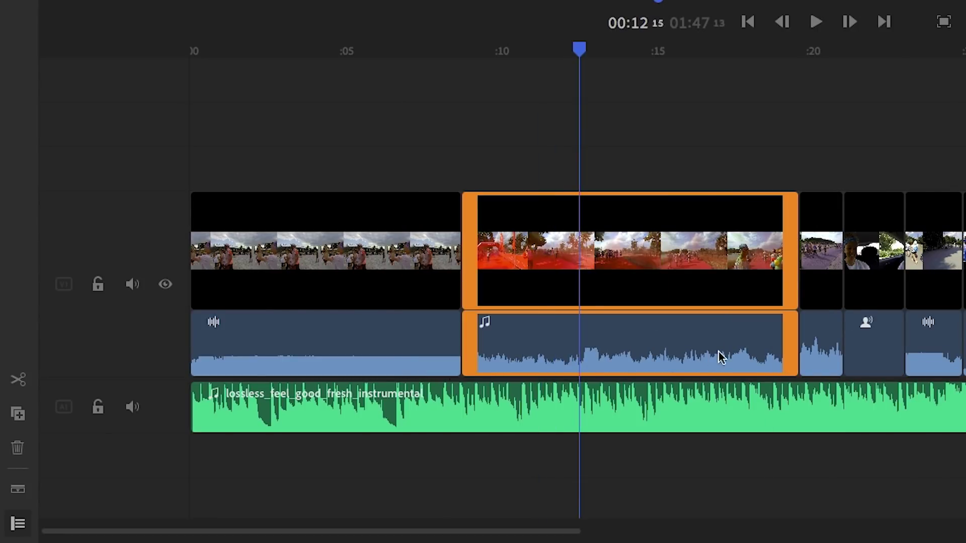
left_click(466, 152)
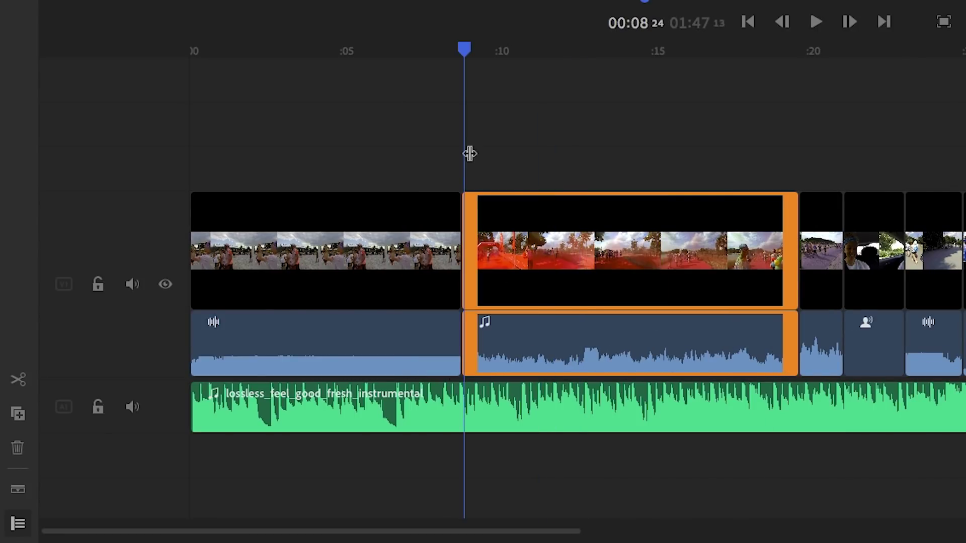
left_click(723, 172)
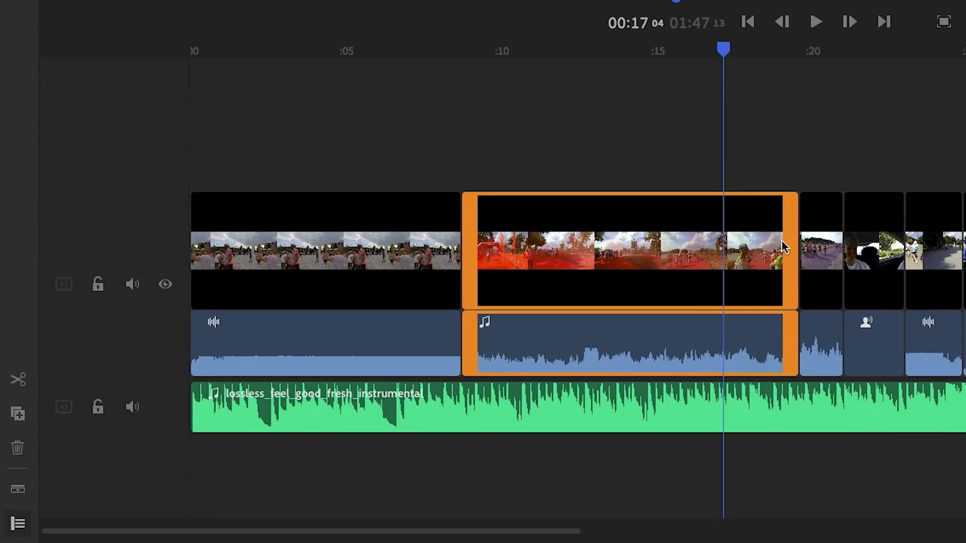
left_click(823, 252)
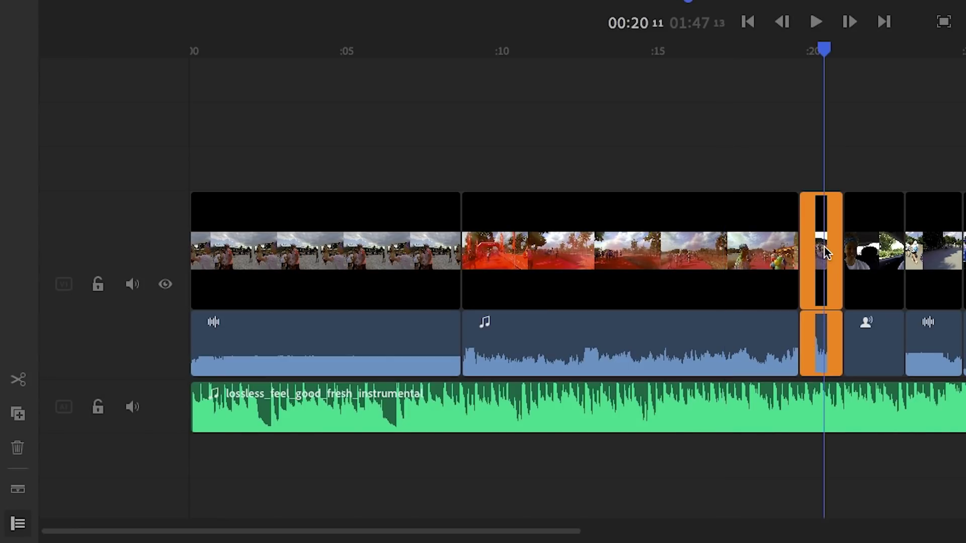
left_click(606, 353)
left_click(483, 412)
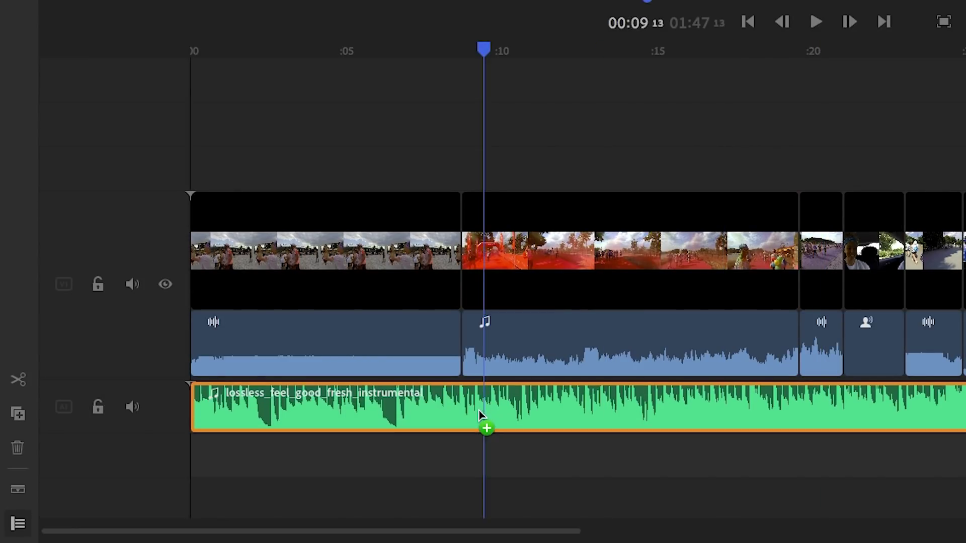
left_click(519, 359)
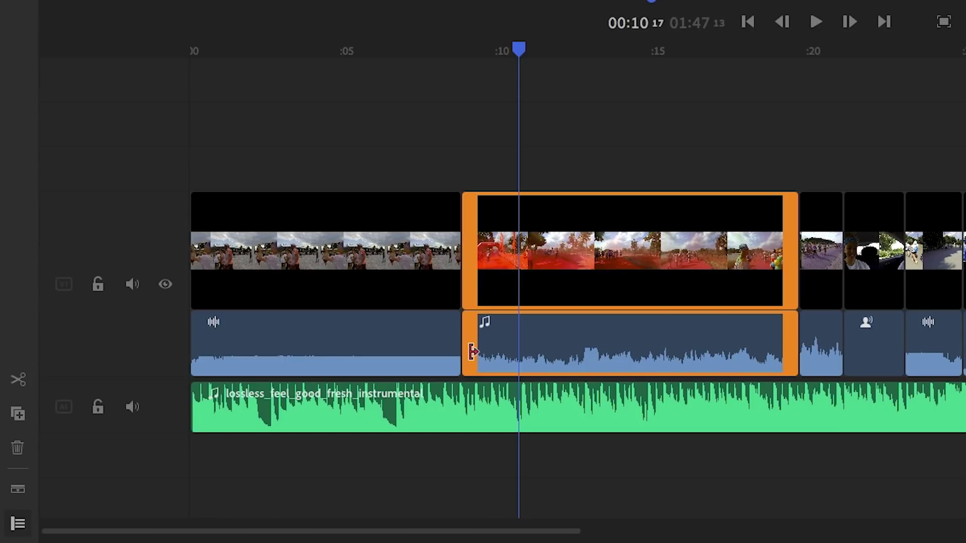
left_click_drag(473, 349, 556, 356)
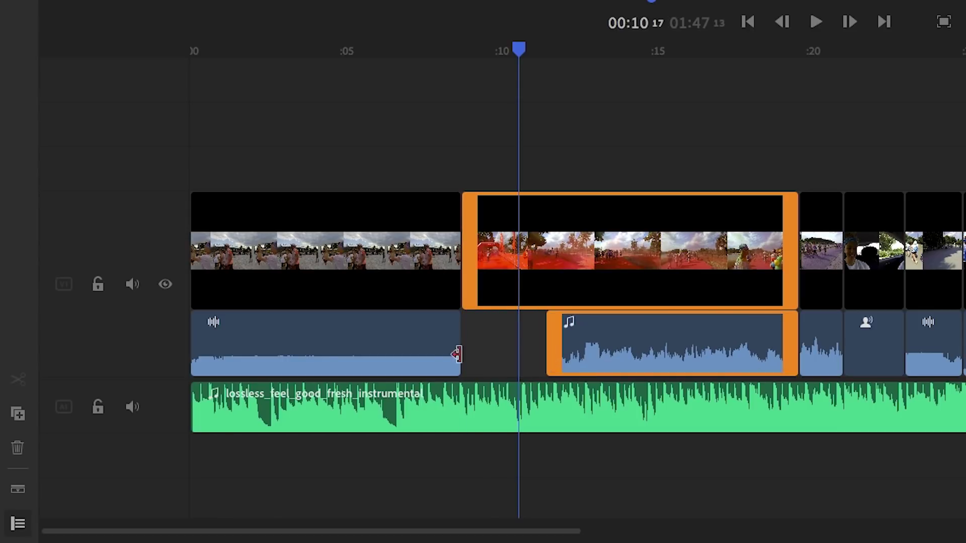
left_click_drag(452, 352, 534, 346)
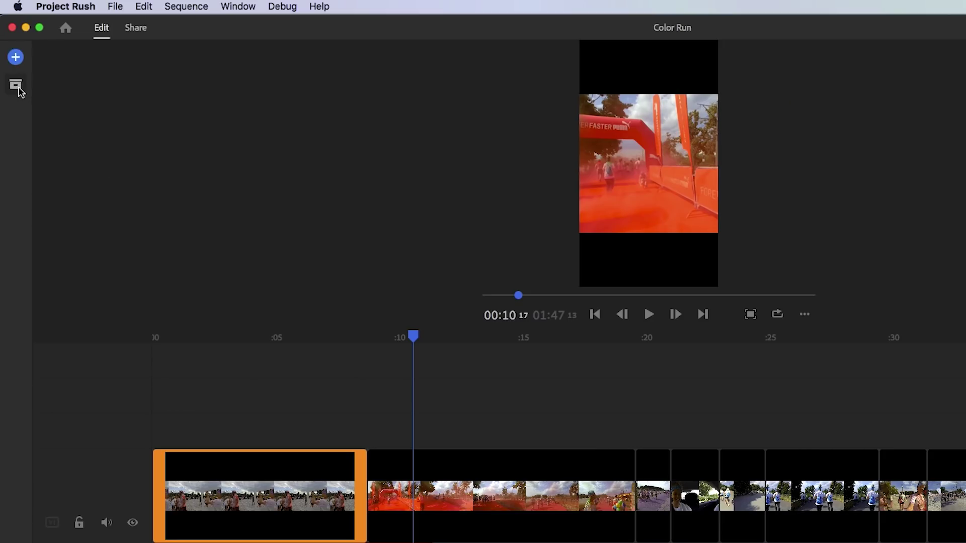
Scroll through the imported media in the Project Panel, then pick Voiceover from the + menu.
left_click(19, 91)
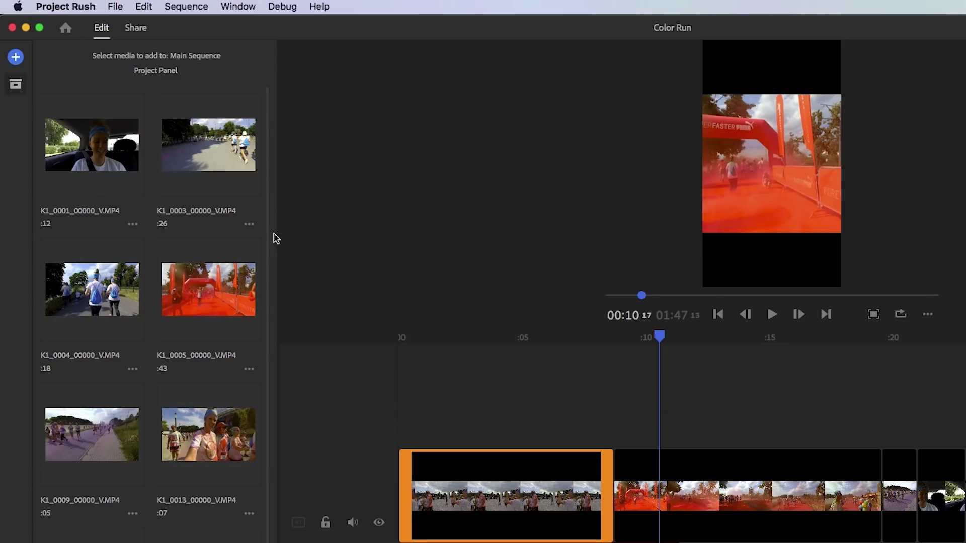
mouse_move(271, 239)
left_mouse_down()
mouse_move(272, 345)
mouse_move(267, 231)
left_mouse_up()
left_click(18, 60)
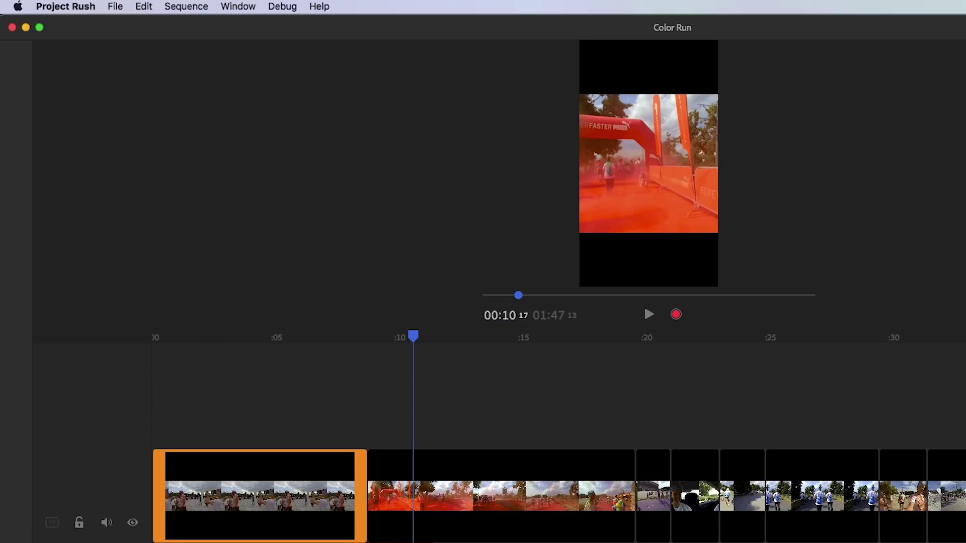
Keep the USB audio device as the audio input in Preferences.
left_click(93, 6)
left_click(78, 42)
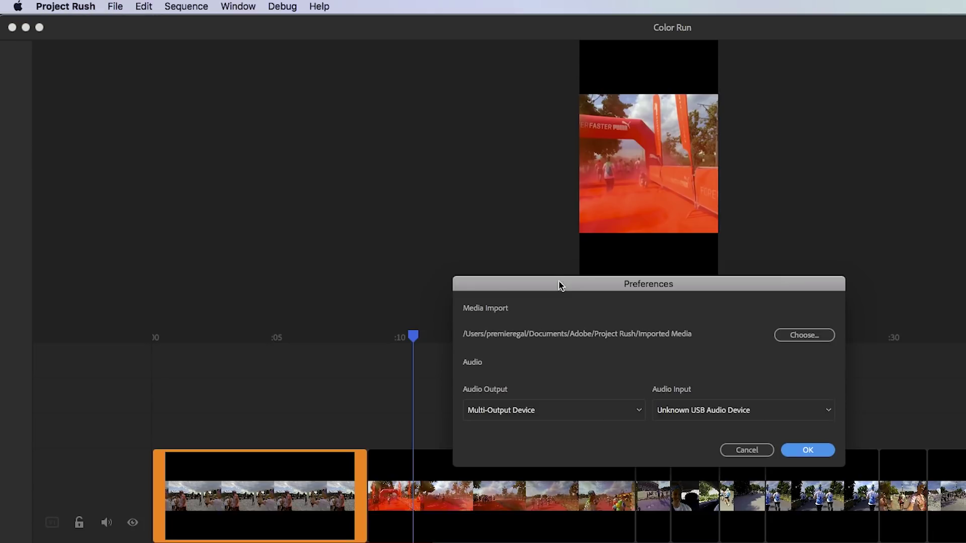
left_click(725, 411)
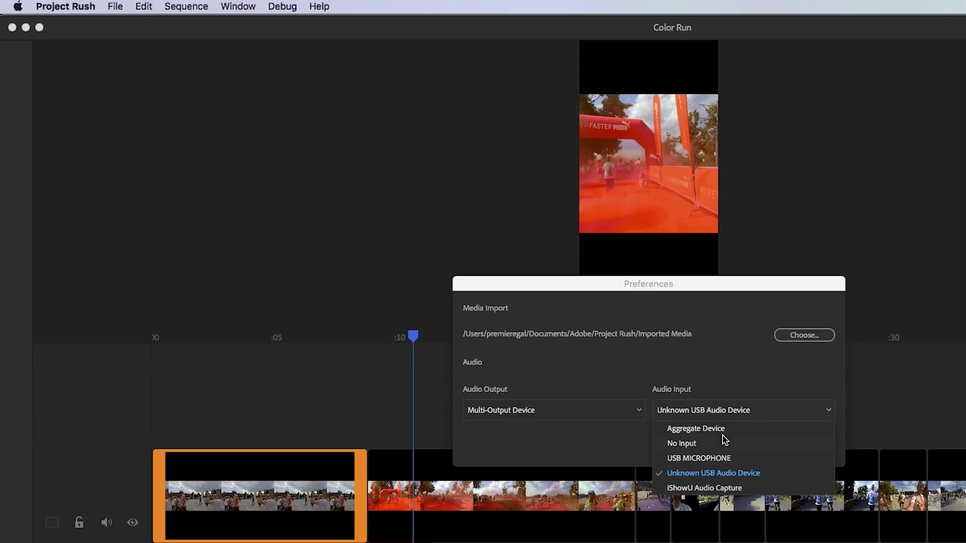
left_click(732, 380)
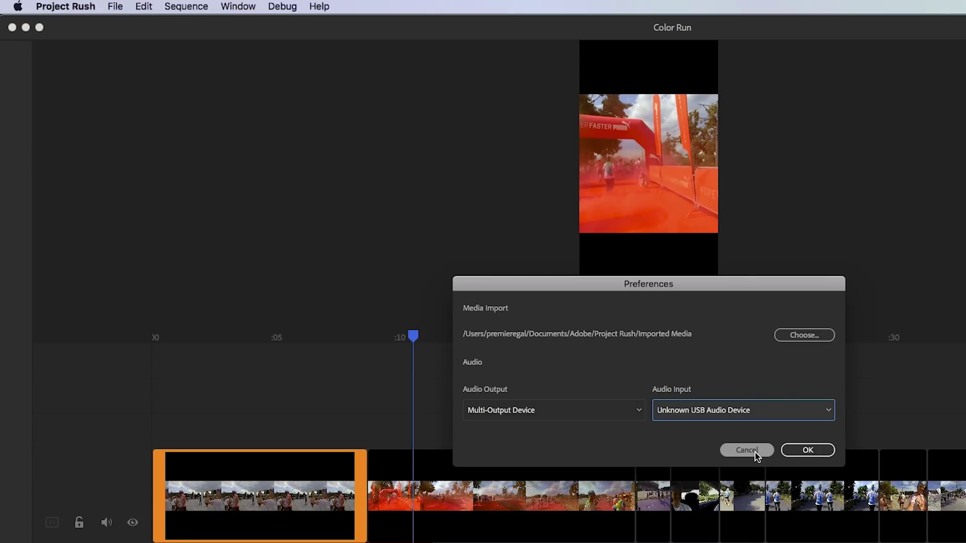
left_click(804, 451)
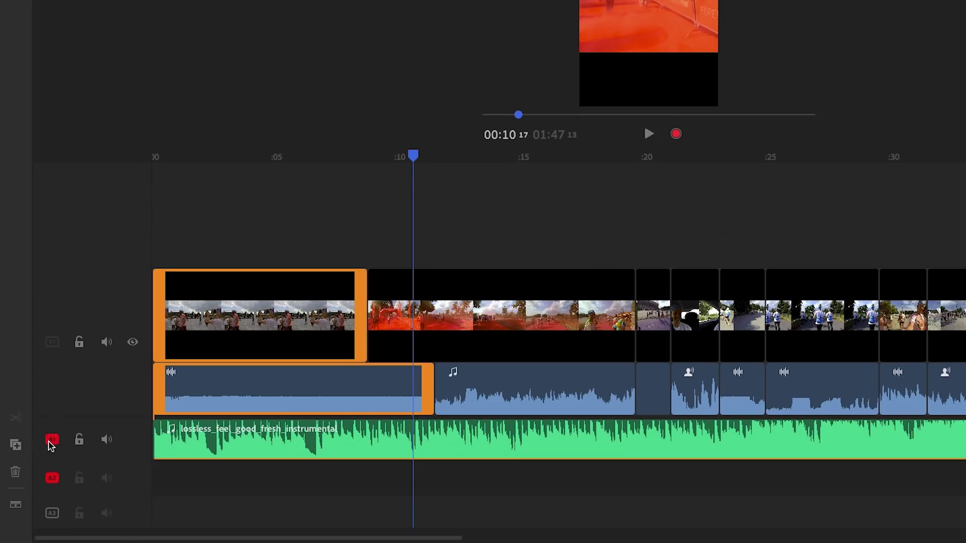
Make A3 the only voiceover recording track, turning off A1 and A2.
left_click(51, 443)
left_click(52, 478)
left_click(55, 515)
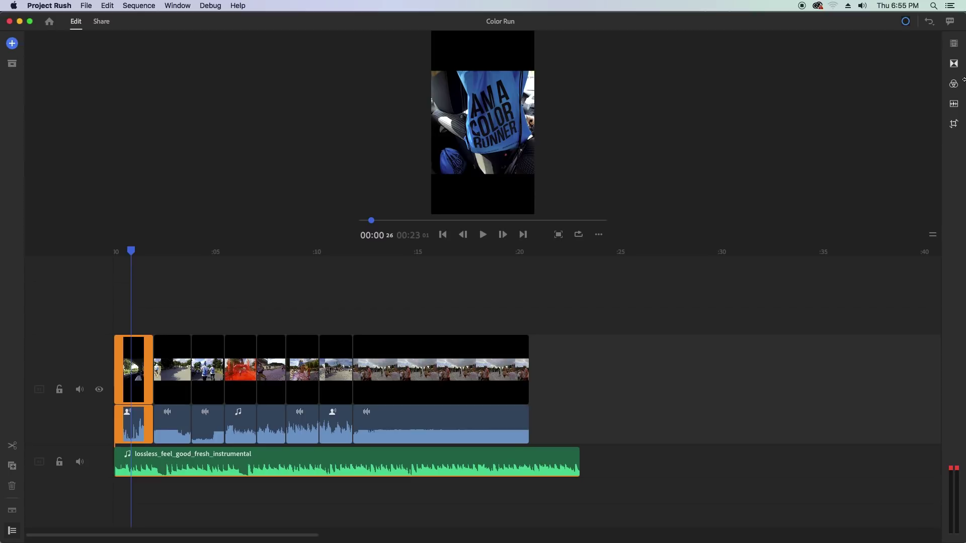
Try Cross Dissolve and Dip to Black on the first clip, then remove them.
left_click(955, 65)
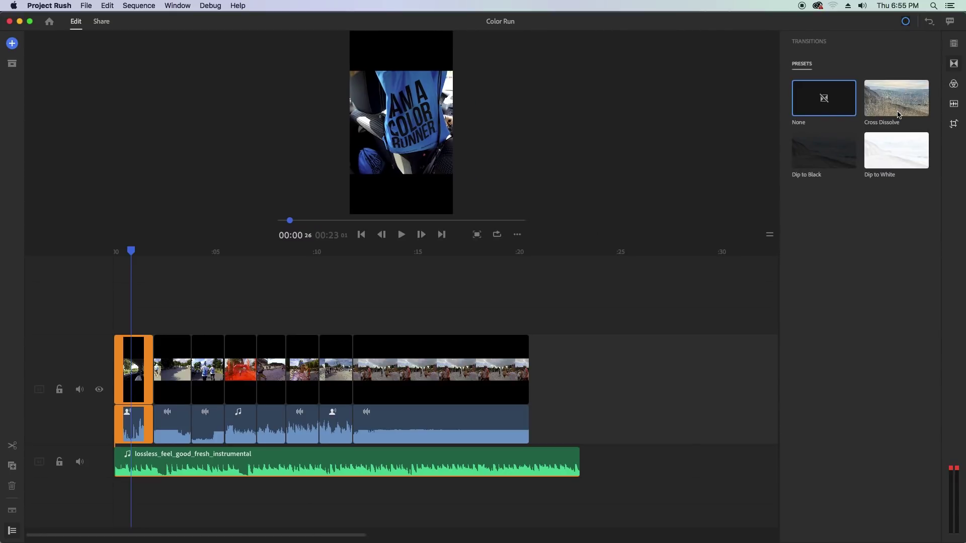
left_click(894, 106)
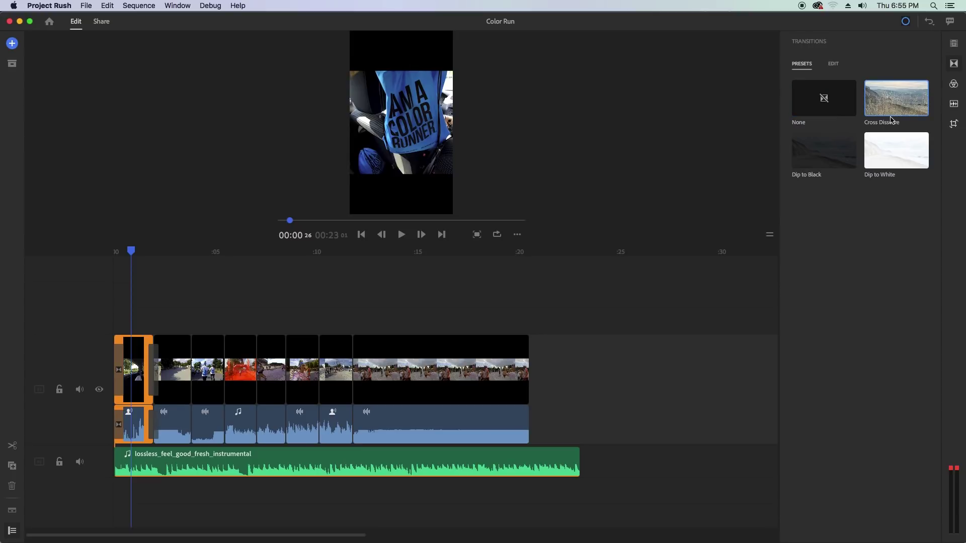
left_click(828, 167)
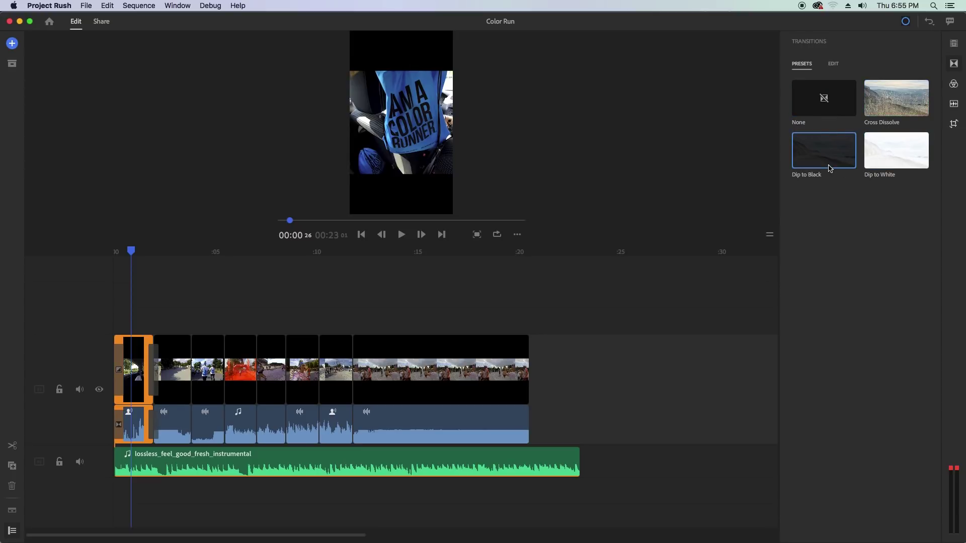
left_click(811, 114)
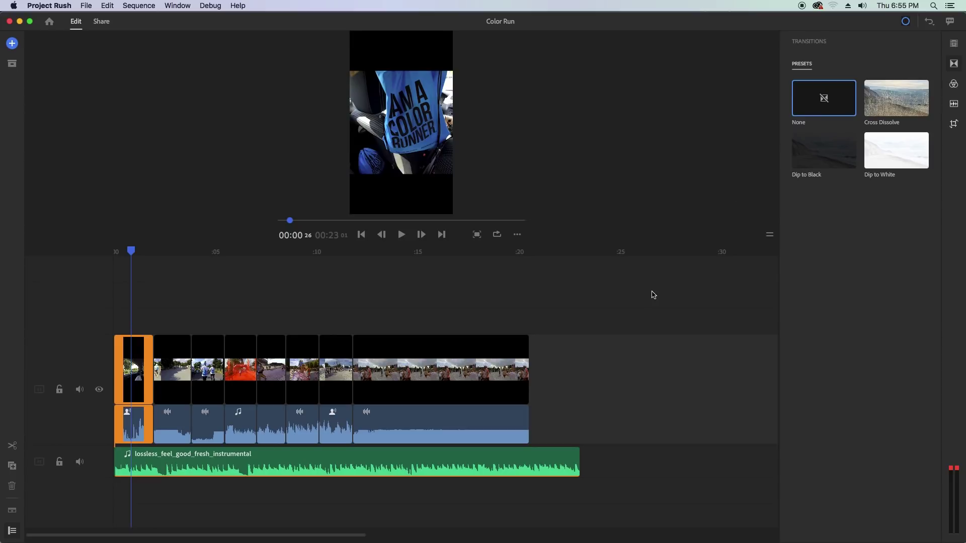
left_click(879, 109)
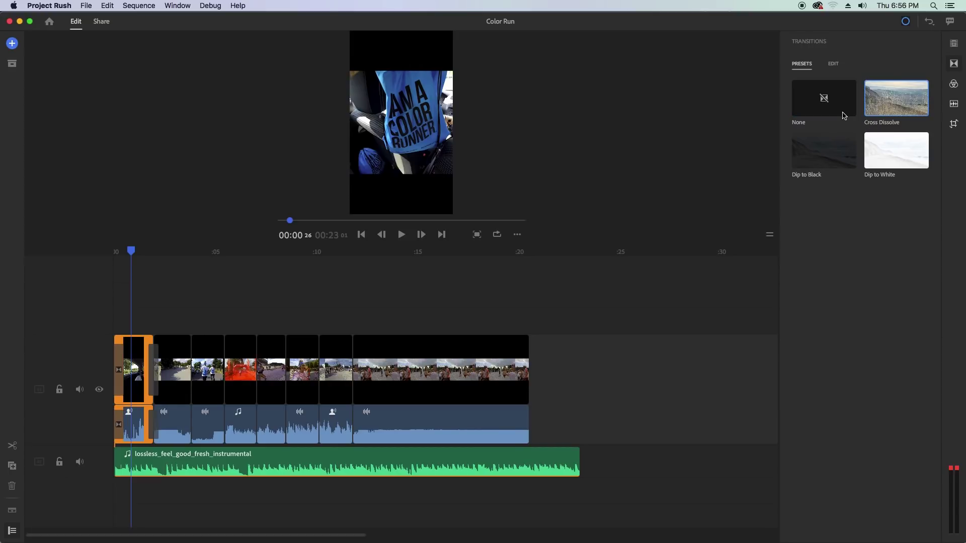
left_click(843, 116)
Place a Cross Dissolve at the first clip's start and another at the music's end.
left_click_drag(876, 113, 123, 378)
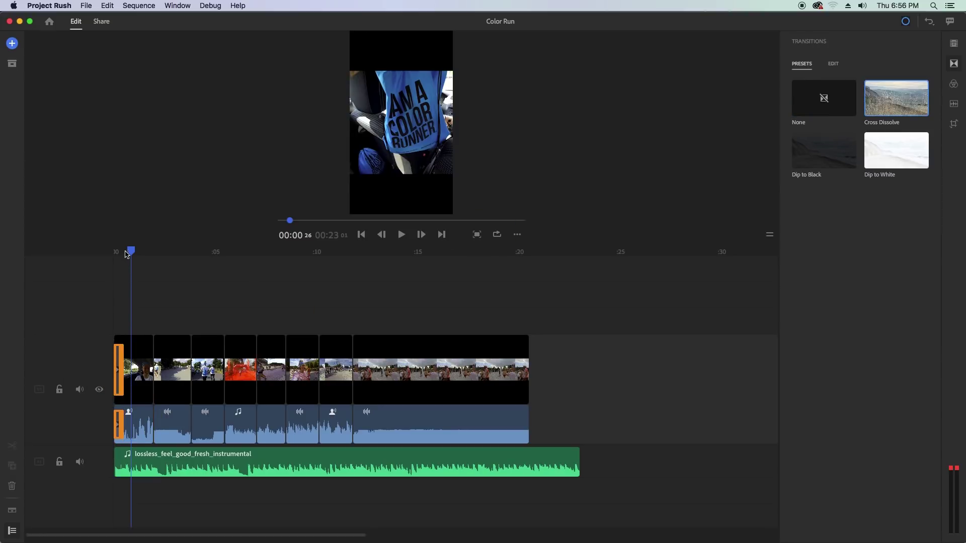
left_click(118, 254)
left_click_drag(118, 255, 126, 257)
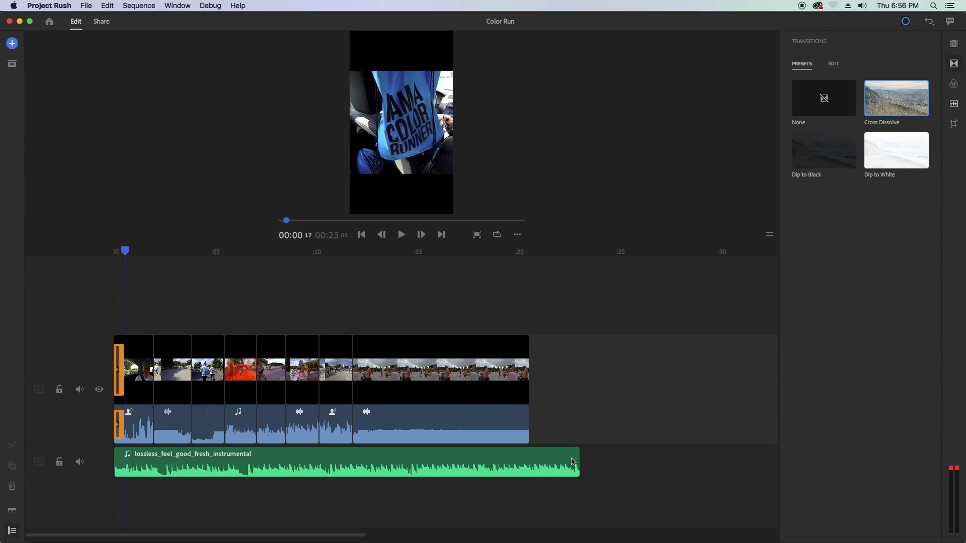
mouse_move(899, 104)
left_mouse_down()
mouse_move(877, 107)
mouse_move(577, 464)
left_mouse_up()
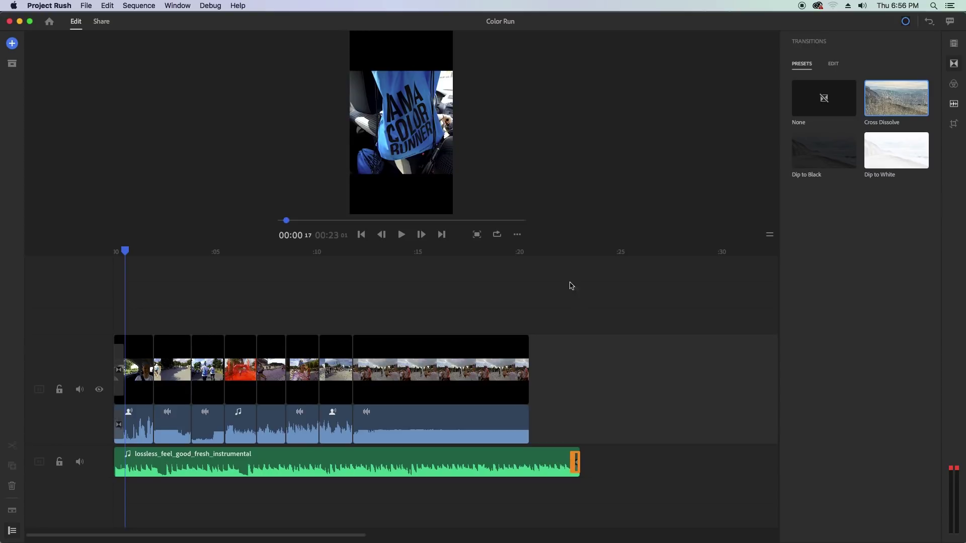
Lengthen the music's Cross Dissolve fade-out to 3 seconds.
left_click(570, 253)
left_click_drag(571, 255, 575, 256)
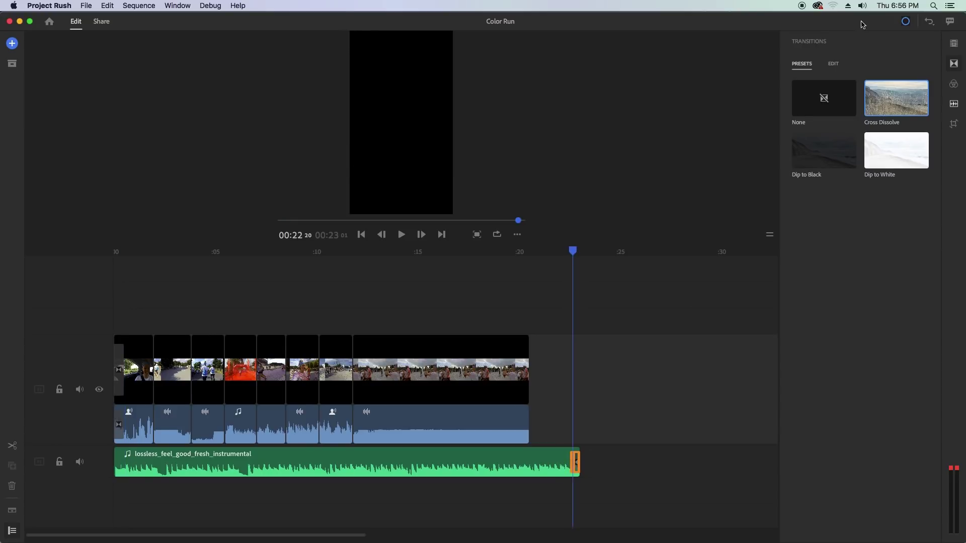
left_click(833, 64)
left_click_drag(810, 105, 941, 116)
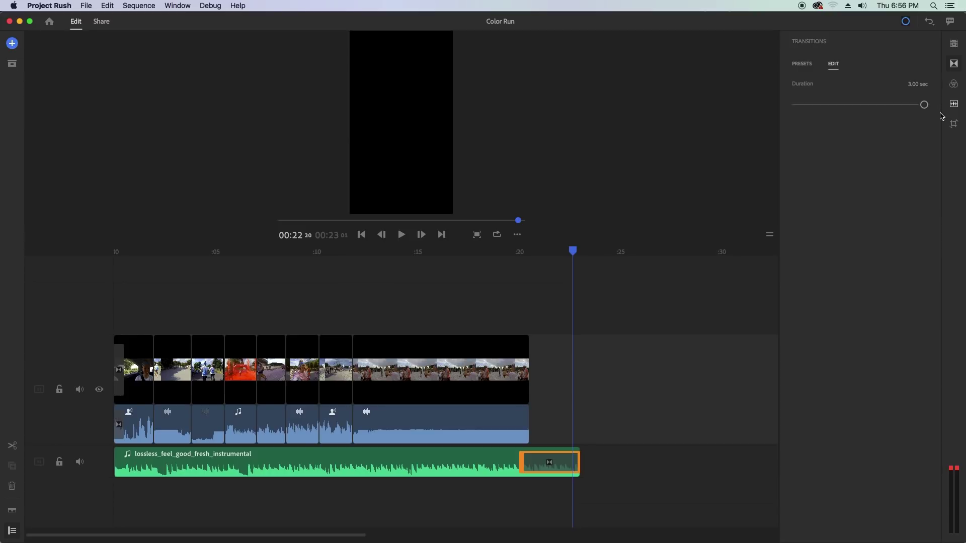
Trim the music's right edge so it ends with the video at about 00:20.
left_click_drag(522, 463, 492, 463)
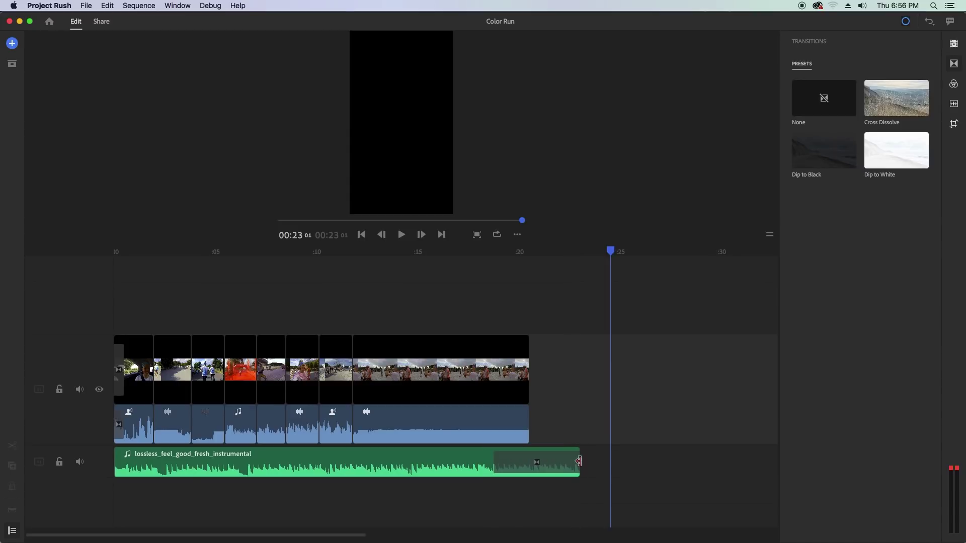
left_click_drag(579, 464, 528, 464)
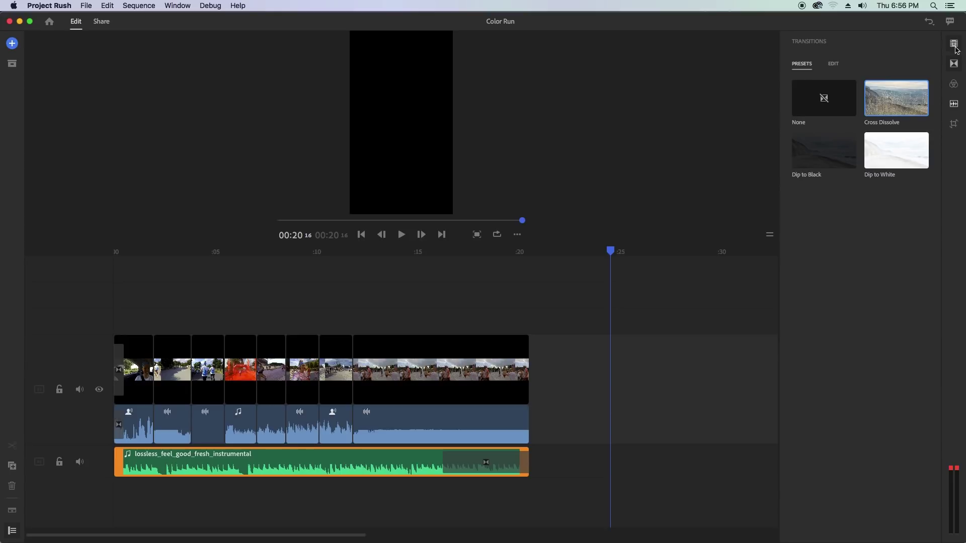
left_click(956, 49)
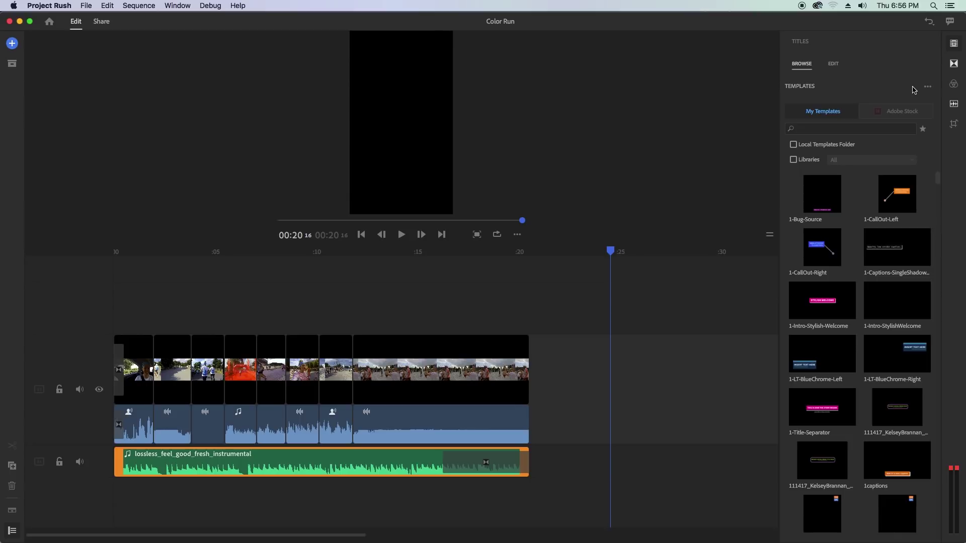
Scroll the My Templates list down to the easyedit_18 title templates.
left_click_drag(938, 179, 937, 485)
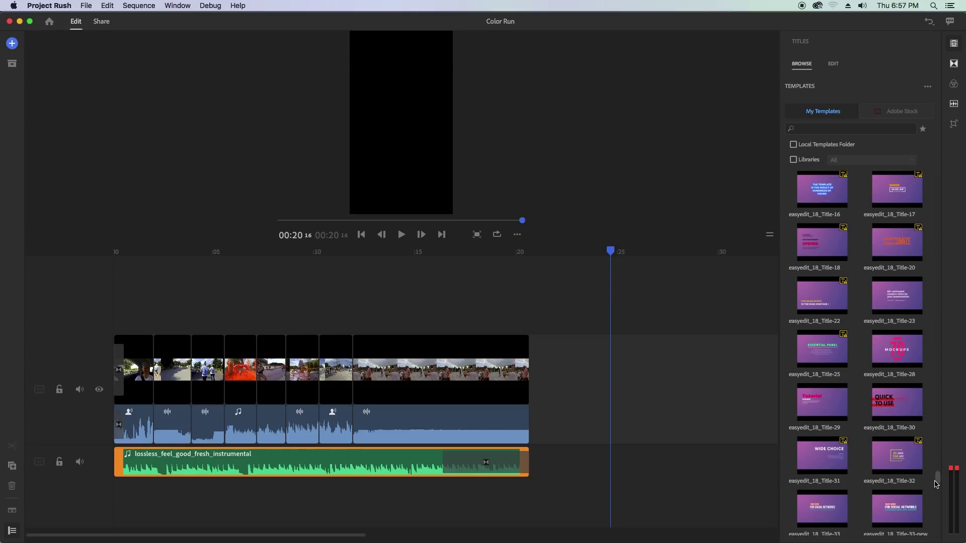
scroll(936, 484, "down", 1)
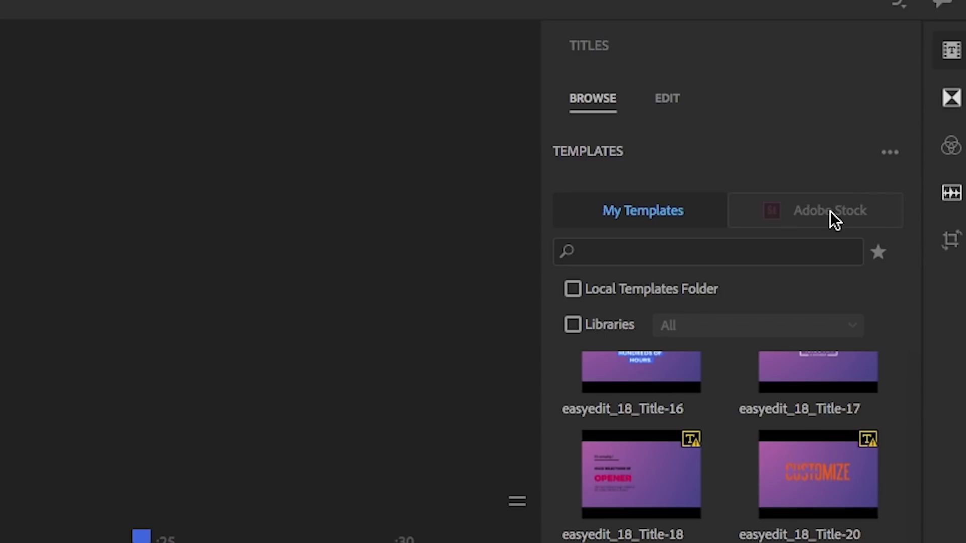
scroll(879, 400, "down", 10)
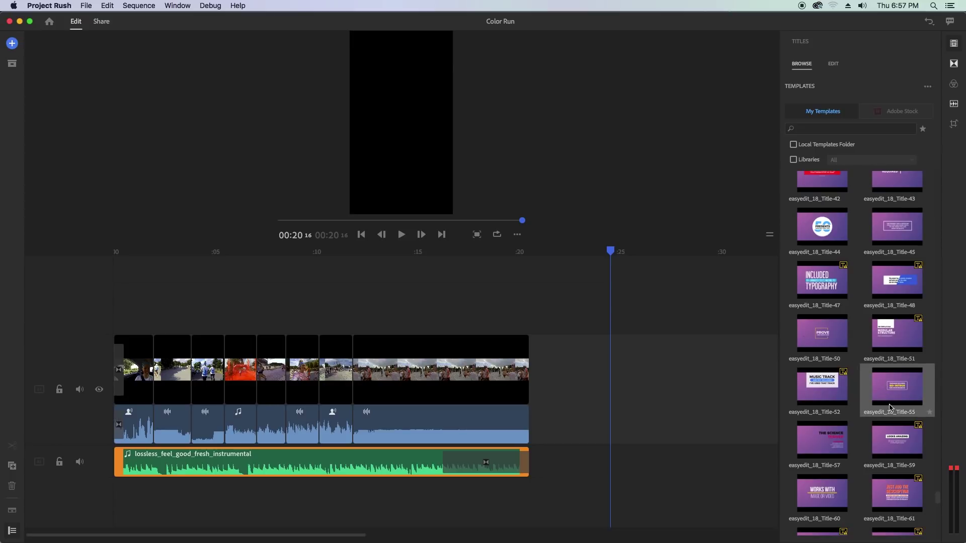
Add an easyedit_18 title at the start with lines 'Summer 2018' and 'Poland'.
left_click_drag(738, 363, 116, 331)
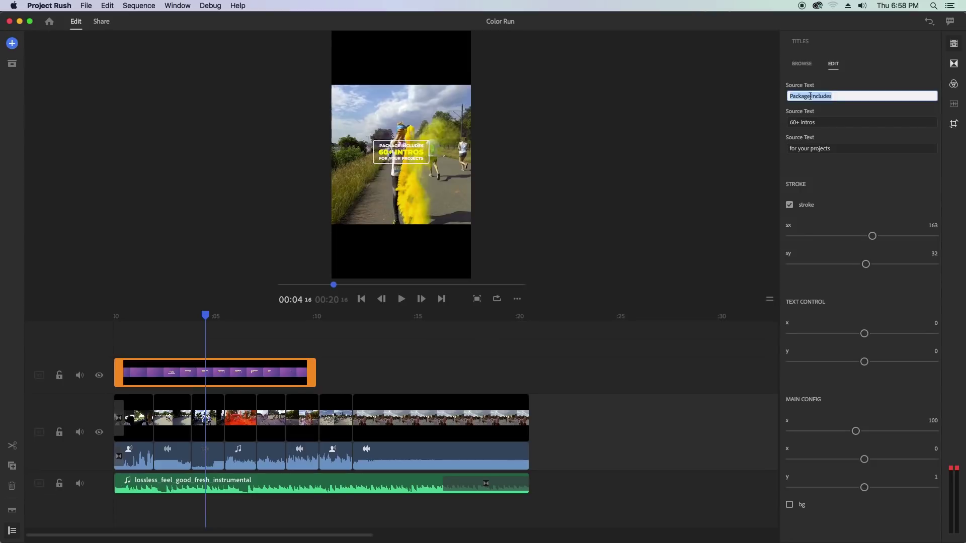
left_click(817, 123)
left_click_drag(789, 122, 816, 123)
type("Summer 2018")
key("Tab")
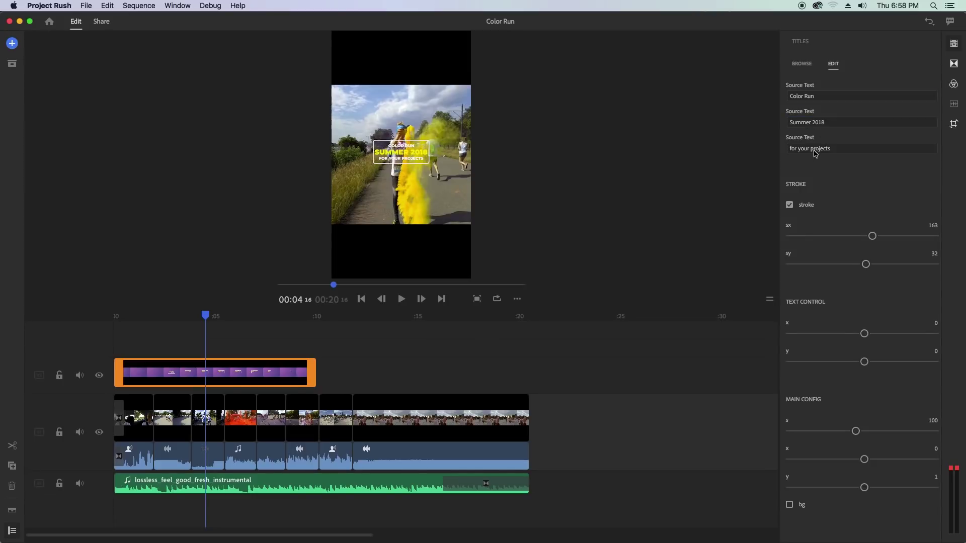
left_click(838, 149)
type("Poland")
key("Return")
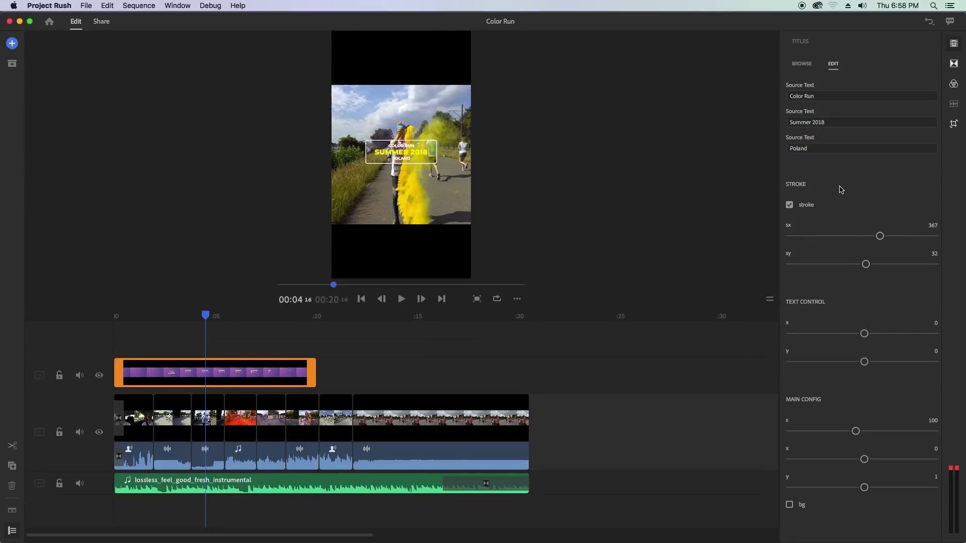
Scale the title to 87.4, move it to vertical position 1610, and play the opening.
left_click(953, 124)
left_click_drag(836, 223, 852, 223)
left_click_drag(862, 123, 861, 95)
left_click_drag(138, 321, 118, 322)
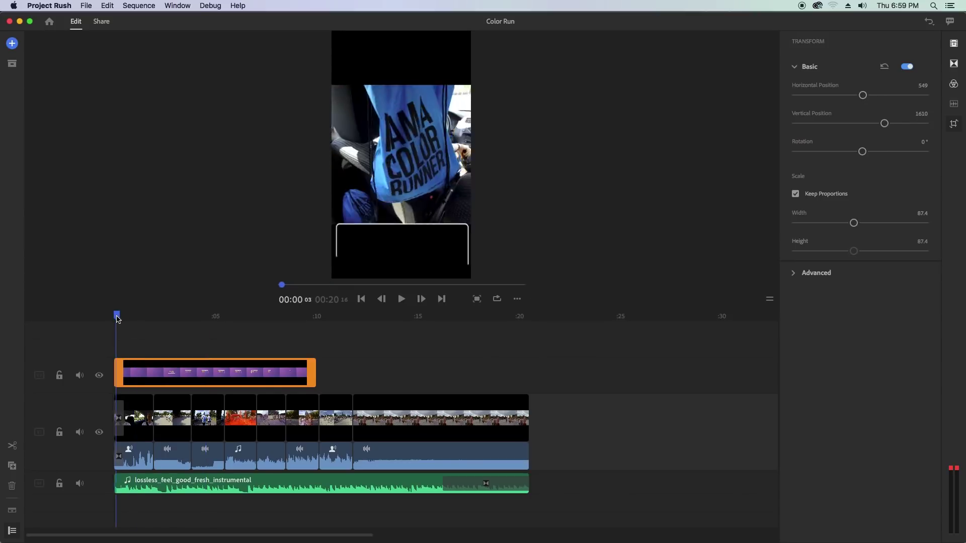
key("space")
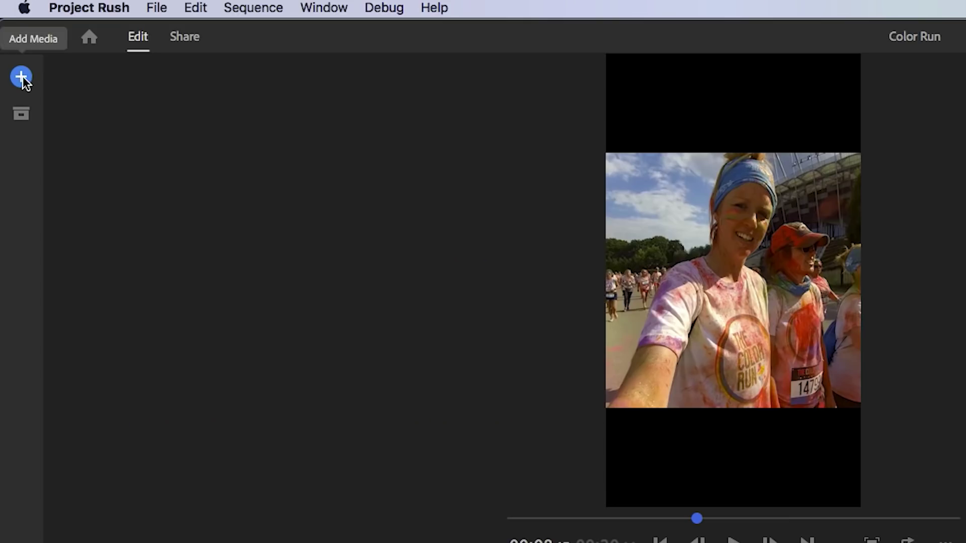
left_click(12, 43)
left_click(97, 107)
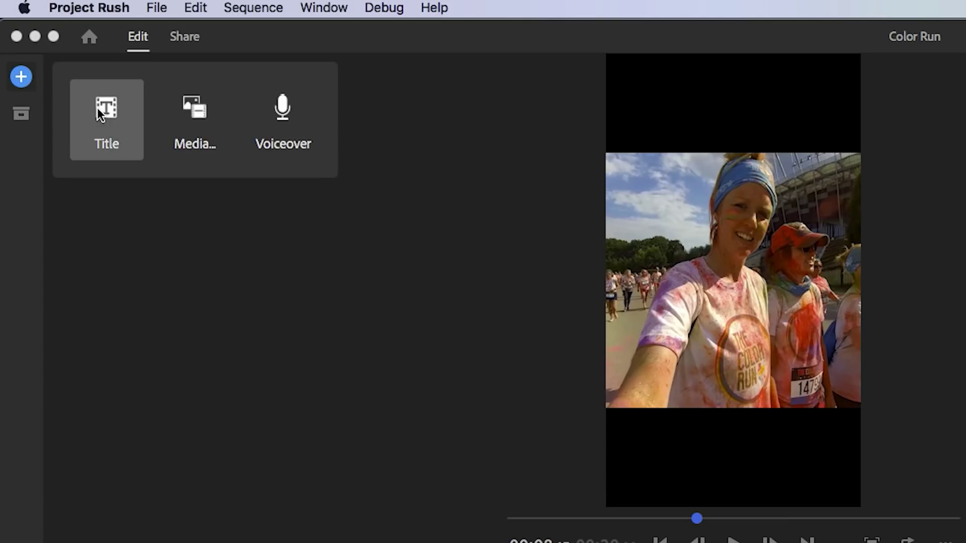
type("CUSTOM TITLE")
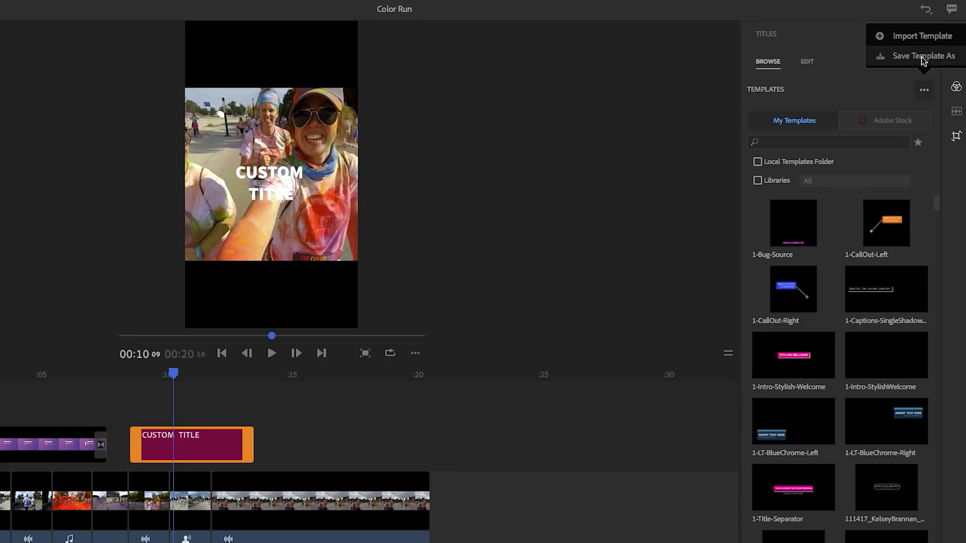
left_click(923, 57)
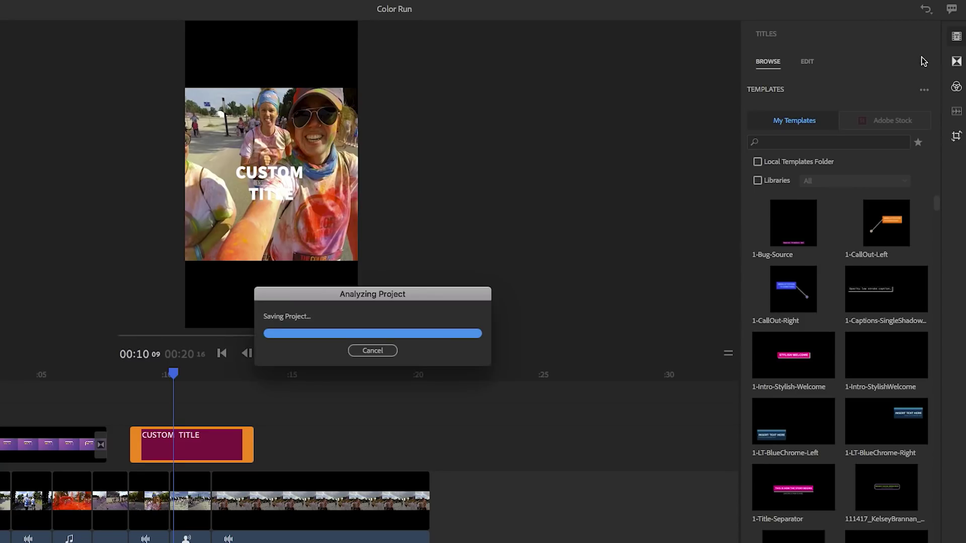
left_click(416, 362)
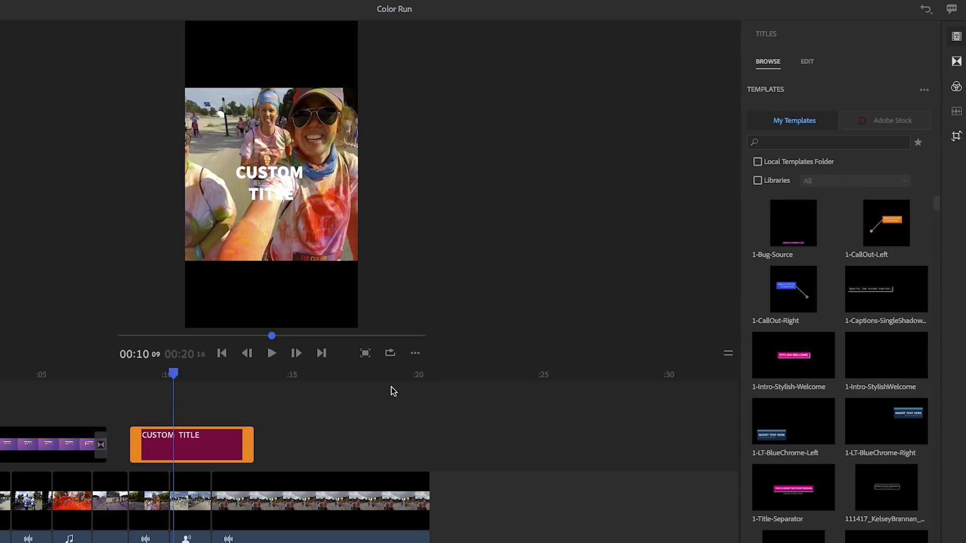
left_click(226, 452)
key("Delete")
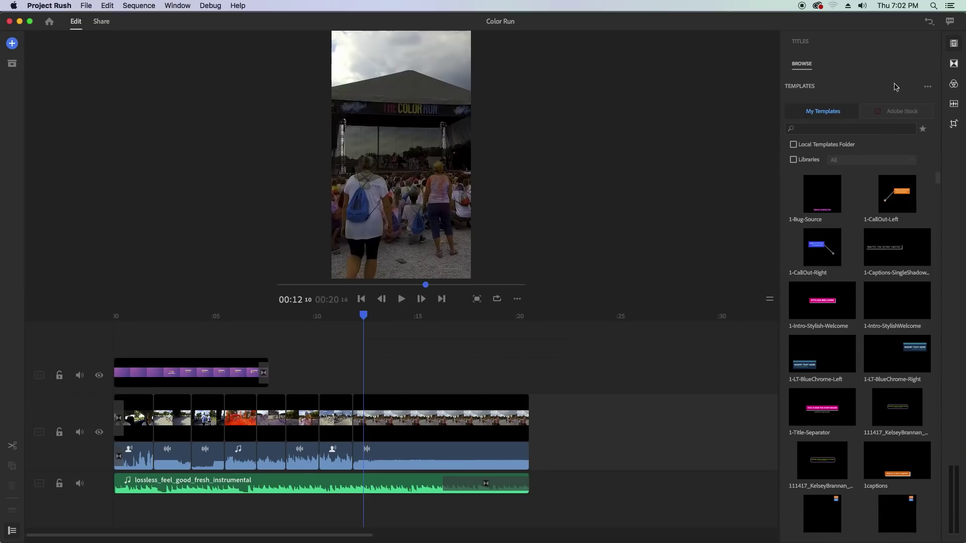
left_click(953, 84)
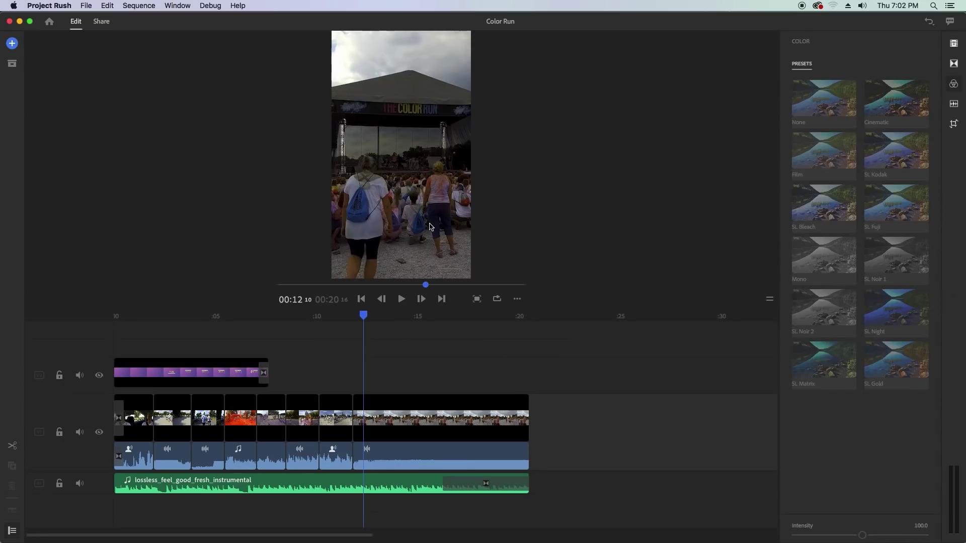
Preview the Cinematic, SL Kodak, SL Fuji and SL Bleach looks on the first clip.
left_click(131, 320)
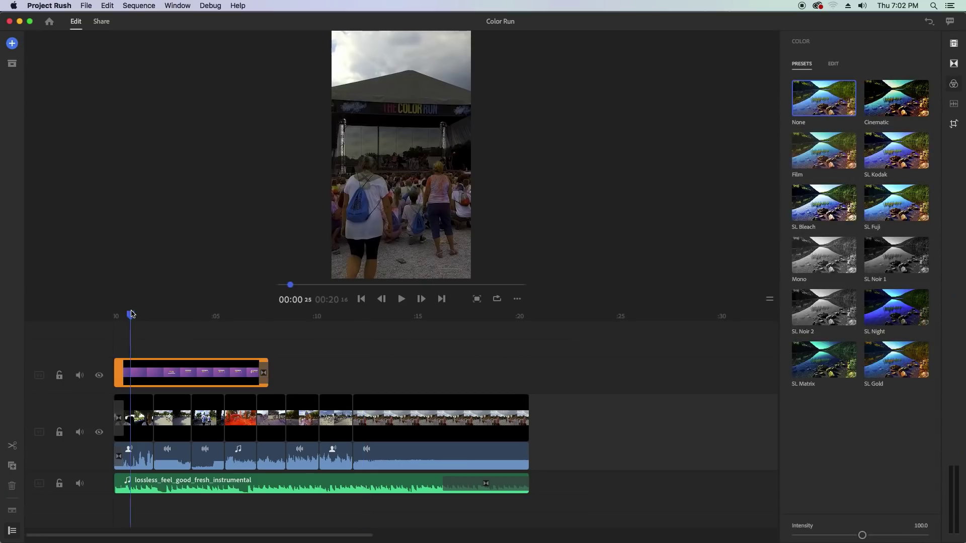
left_click(139, 414)
left_click(896, 112)
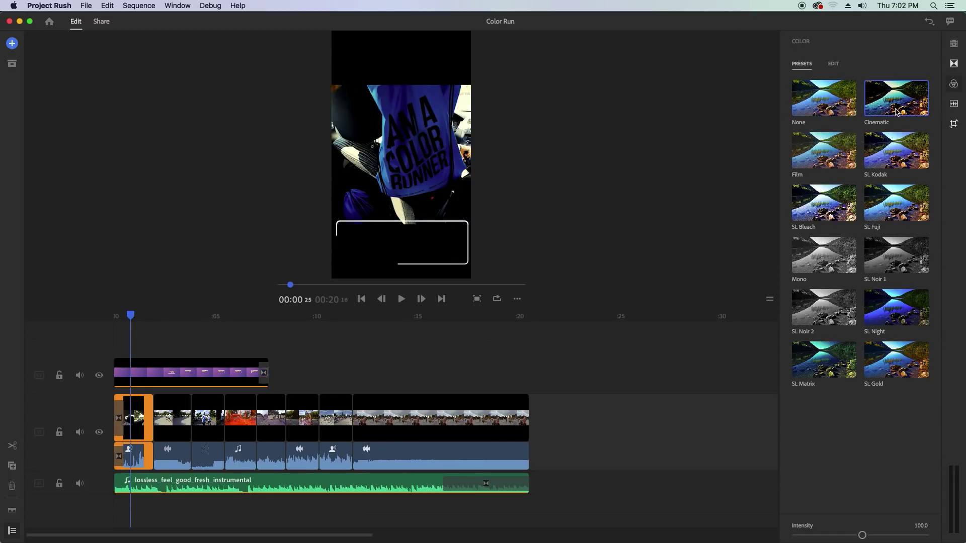
left_click(896, 160)
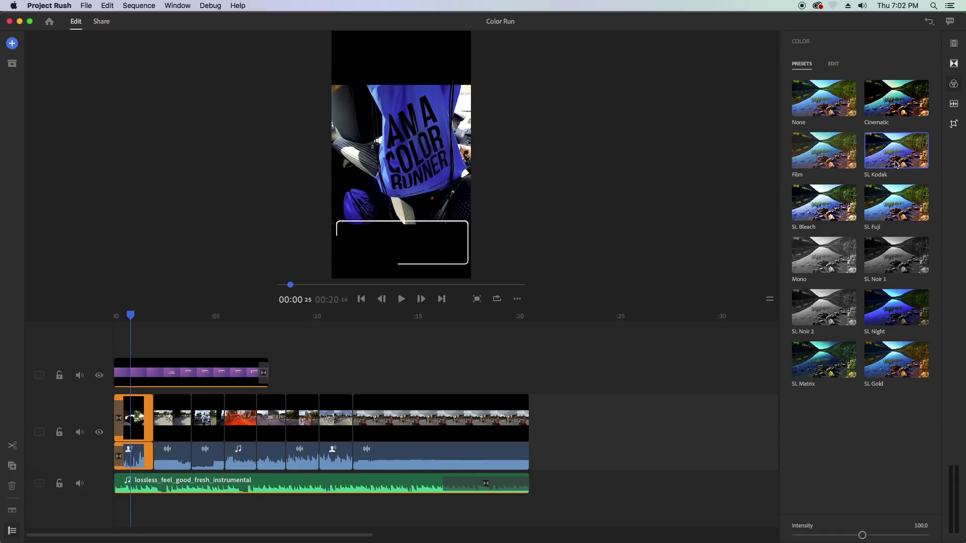
left_click(896, 204)
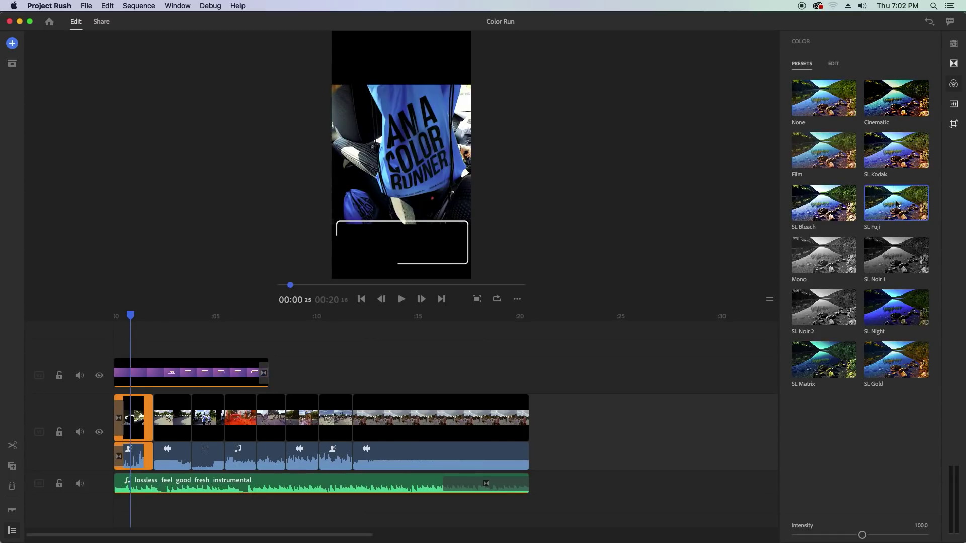
left_click(840, 209)
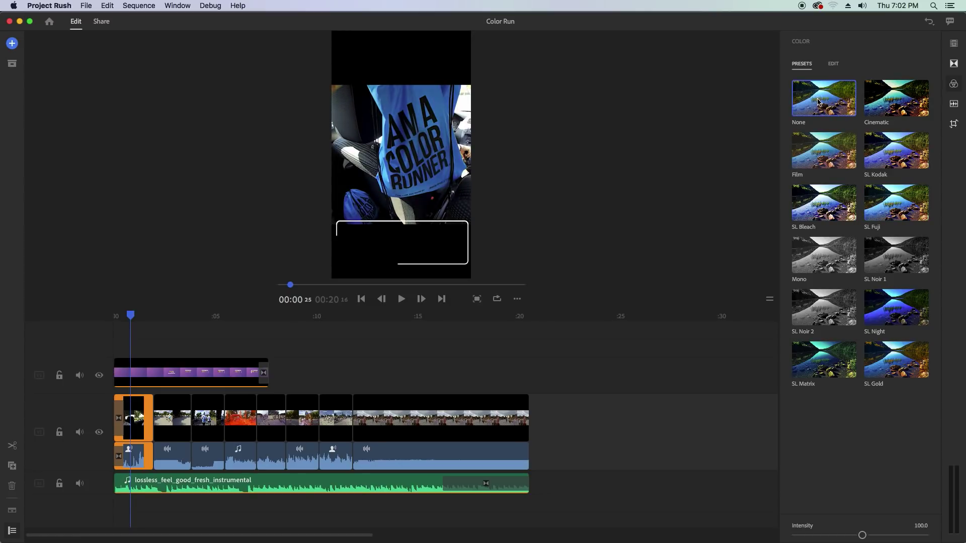
Manually raise the first clip's vibrance, exposure to 0.67 and highlights to 14.
left_click(835, 65)
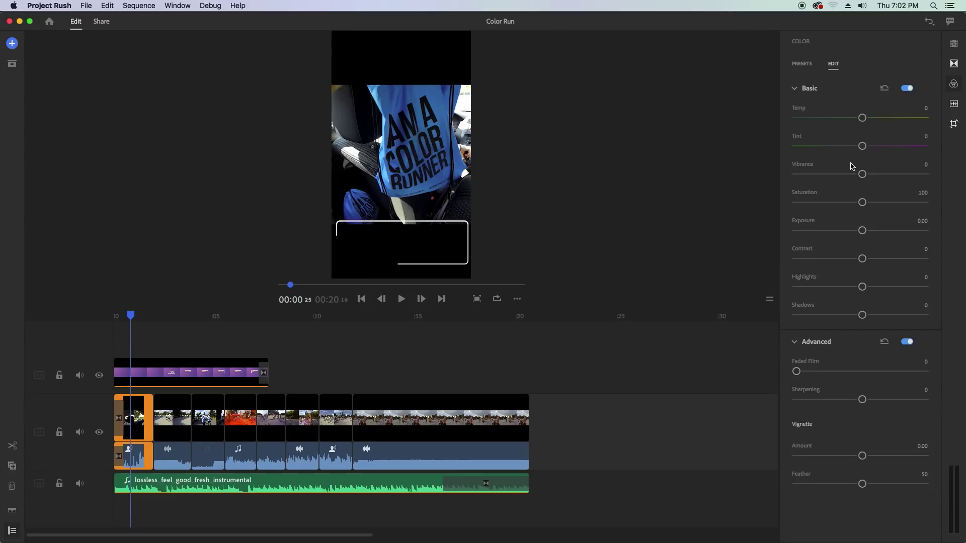
left_click_drag(860, 173, 870, 175)
left_click_drag(862, 231, 867, 259)
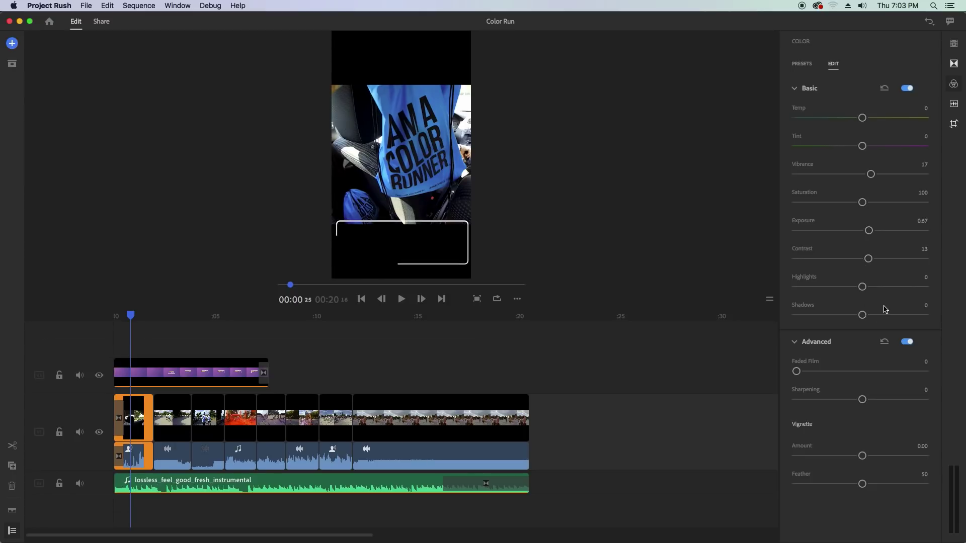
left_click_drag(862, 286, 845, 290)
left_click_drag(586, 455, 138, 416)
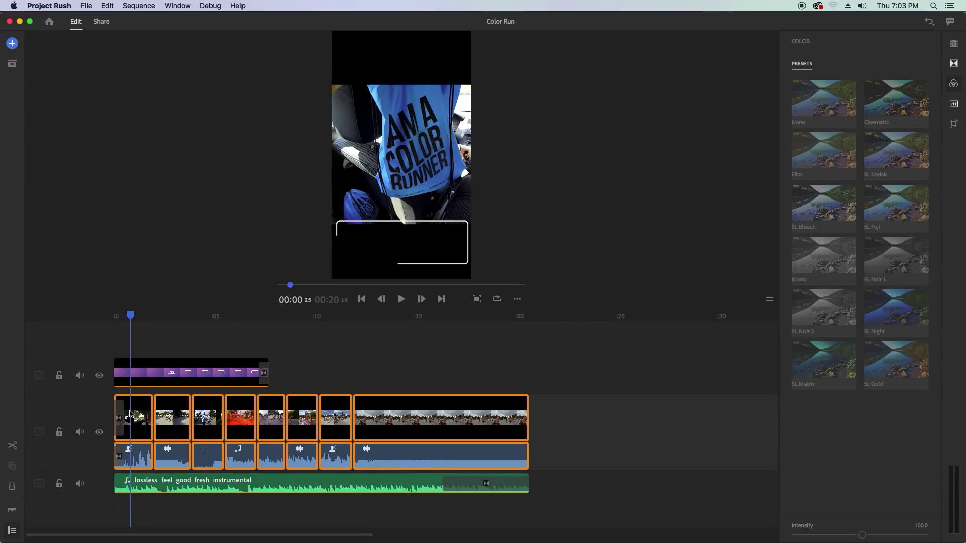
left_click(359, 382)
Scale the first clip to 187.4, rotate it 3°, and shift it left to 336.
left_click(144, 372)
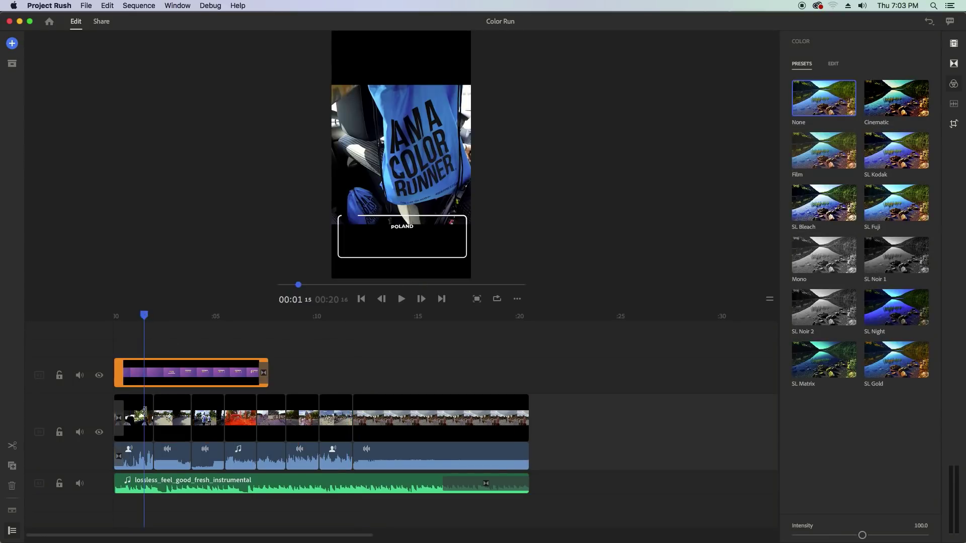
left_click(137, 421)
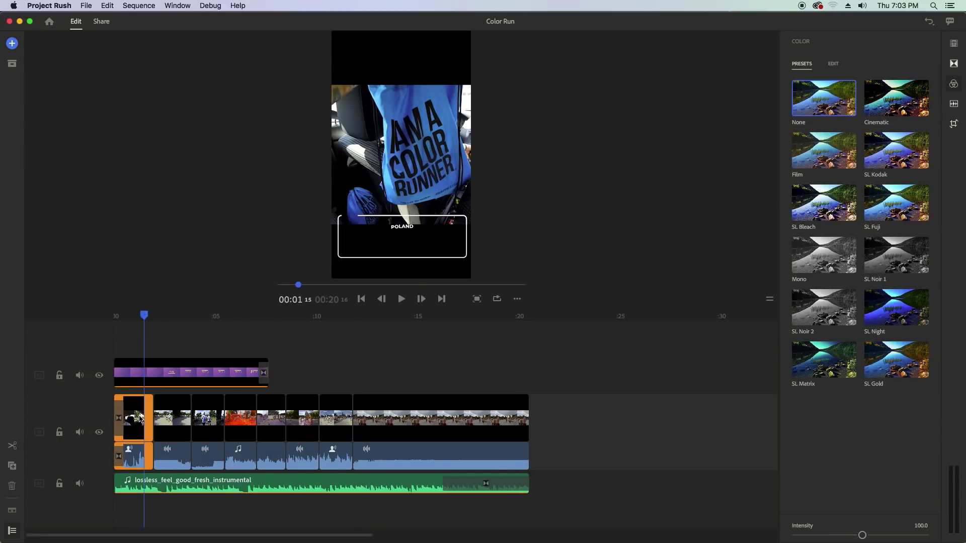
left_click(954, 124)
left_click_drag(862, 222, 876, 223)
left_click_drag(860, 152, 861, 155)
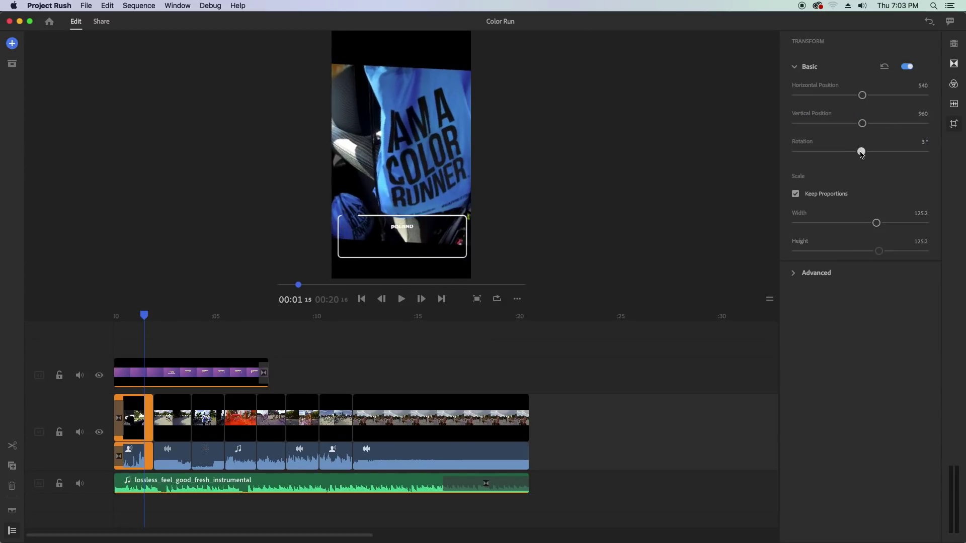
left_click_drag(875, 223, 916, 223)
mouse_move(862, 95)
left_mouse_down()
mouse_move(838, 96)
mouse_move(847, 102)
left_mouse_up()
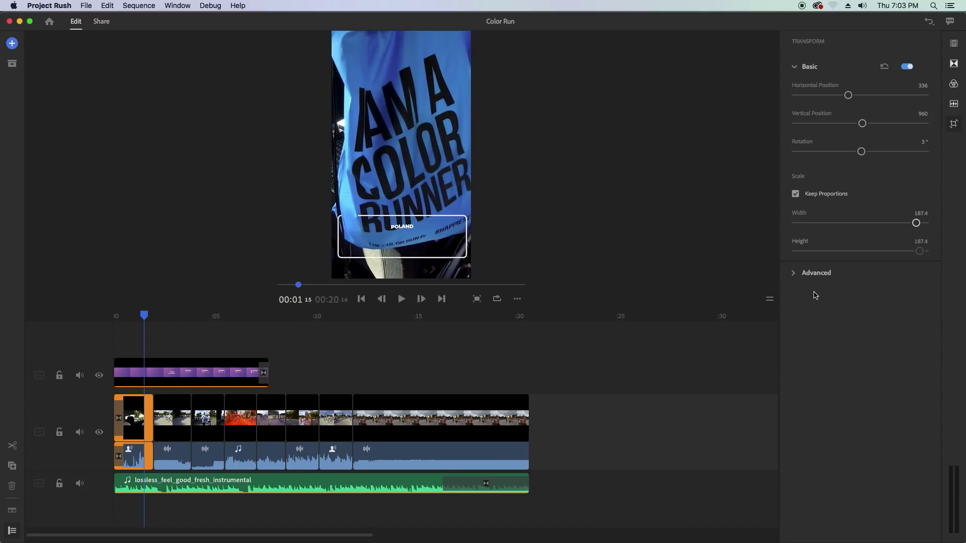
Try feathering and opacity in the first clip's crop and appearance settings.
left_click(794, 275)
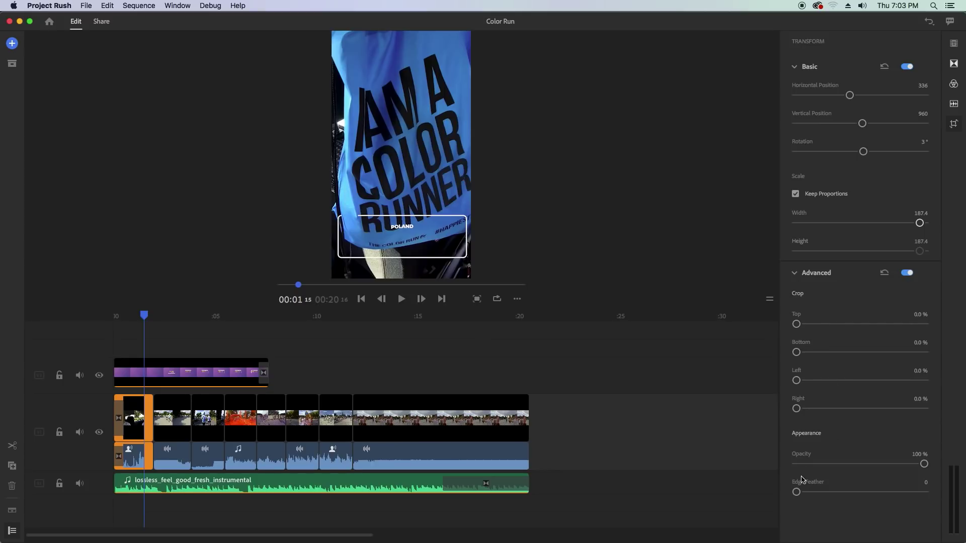
left_click_drag(796, 492, 759, 493)
mouse_move(921, 463)
left_mouse_down()
mouse_move(850, 461)
mouse_move(918, 463)
left_mouse_up()
Scale the second clip to 194.5 and shift it right to horizontal position 1144.
left_click(508, 432)
left_click_drag(527, 436, 153, 395)
left_click(383, 358)
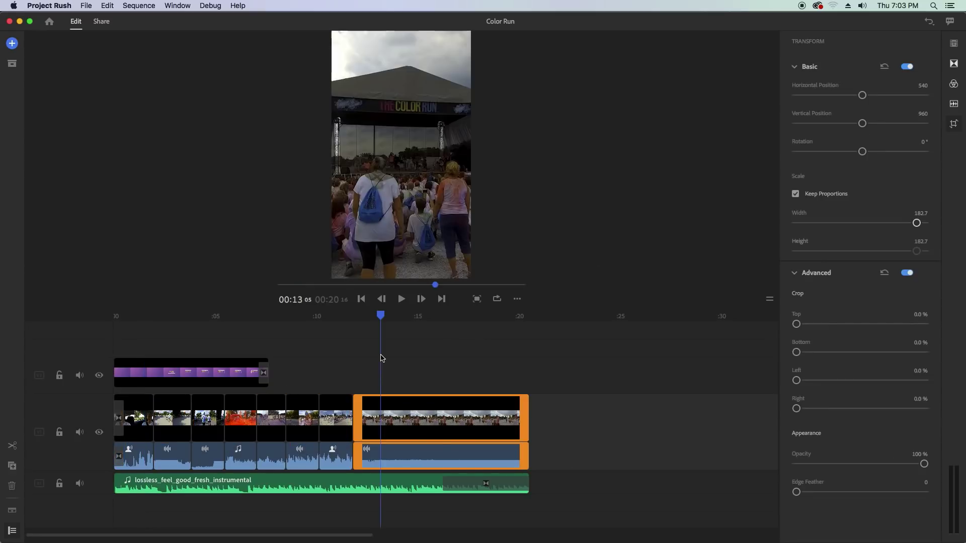
left_click(181, 324)
left_click(179, 420)
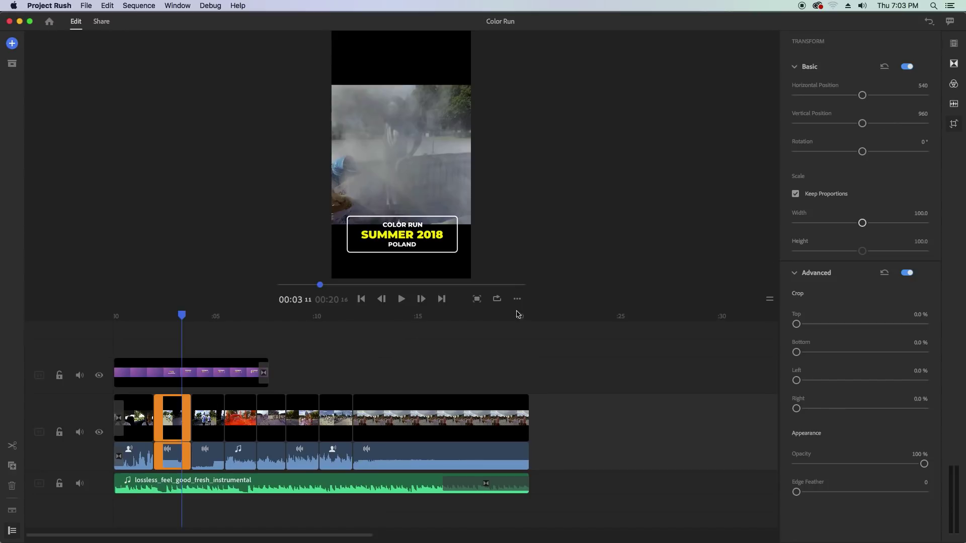
left_click_drag(182, 315, 174, 314)
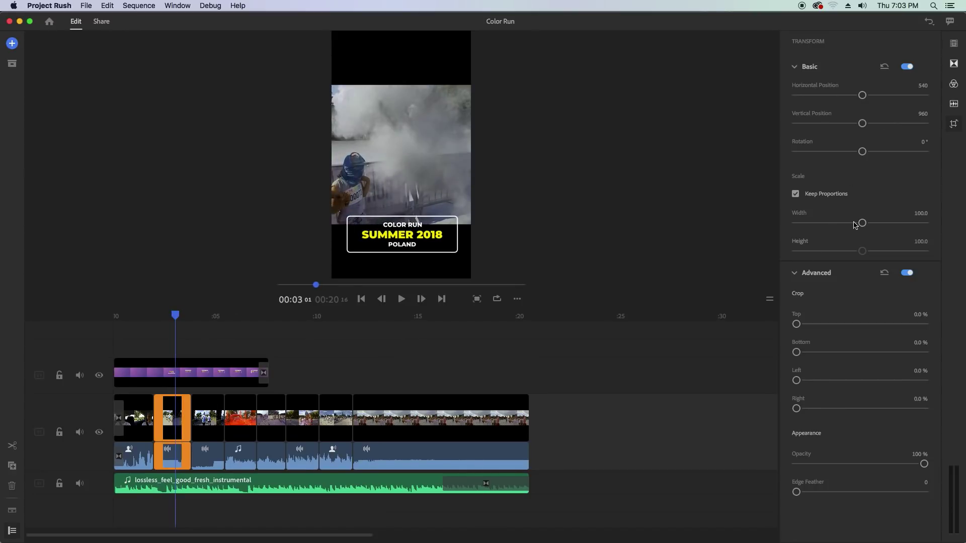
left_click_drag(862, 223, 920, 222)
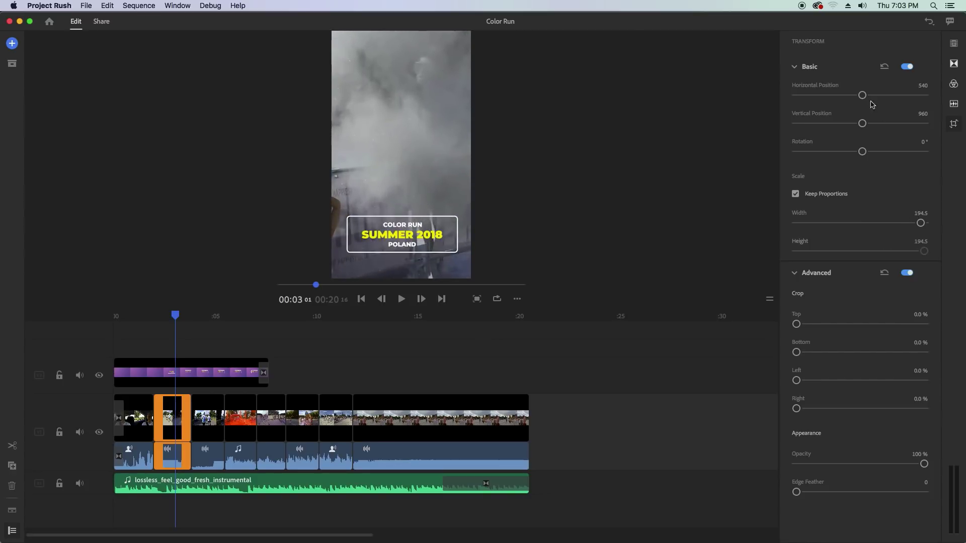
left_click_drag(862, 95, 895, 95)
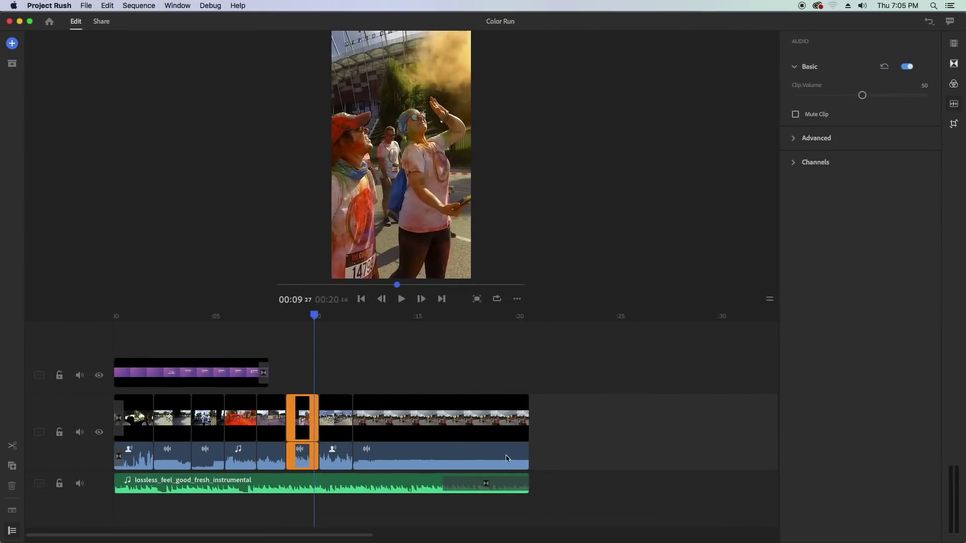
Lower the music clip's Clip Volume.
left_click(383, 487)
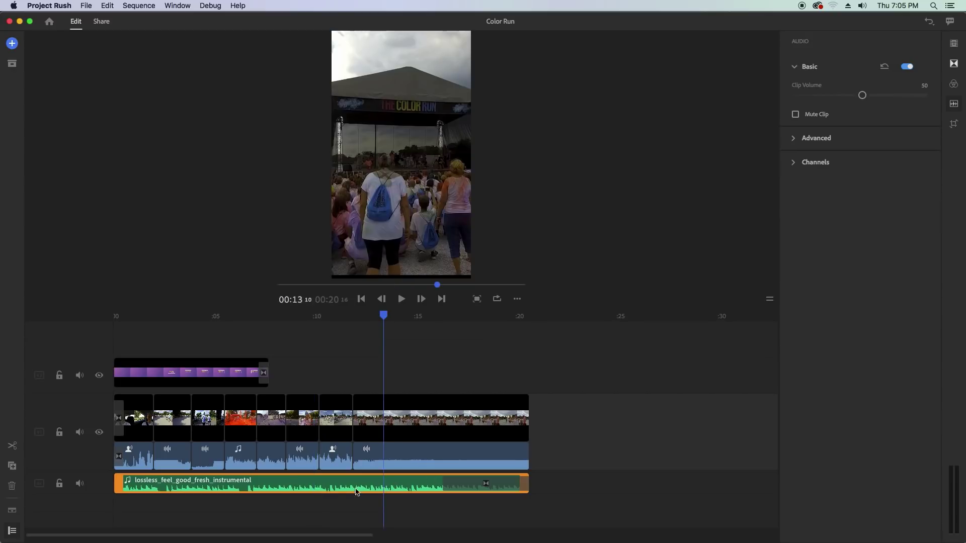
mouse_move(863, 97)
left_mouse_down()
mouse_move(886, 96)
mouse_move(856, 99)
left_mouse_up()
left_click(795, 115)
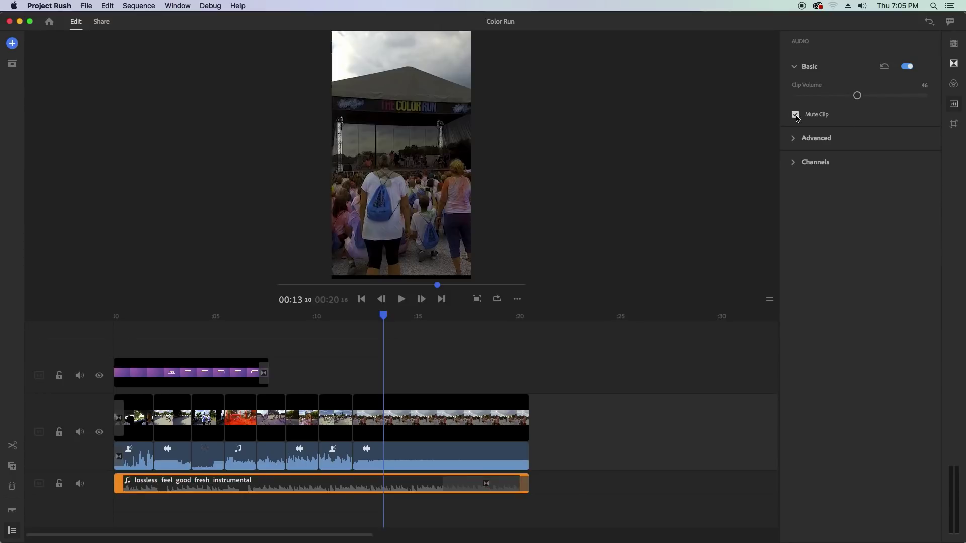
left_click(795, 116)
Mark the music track as Music with Optimize Volume and Auto Duck enabled.
left_click(794, 139)
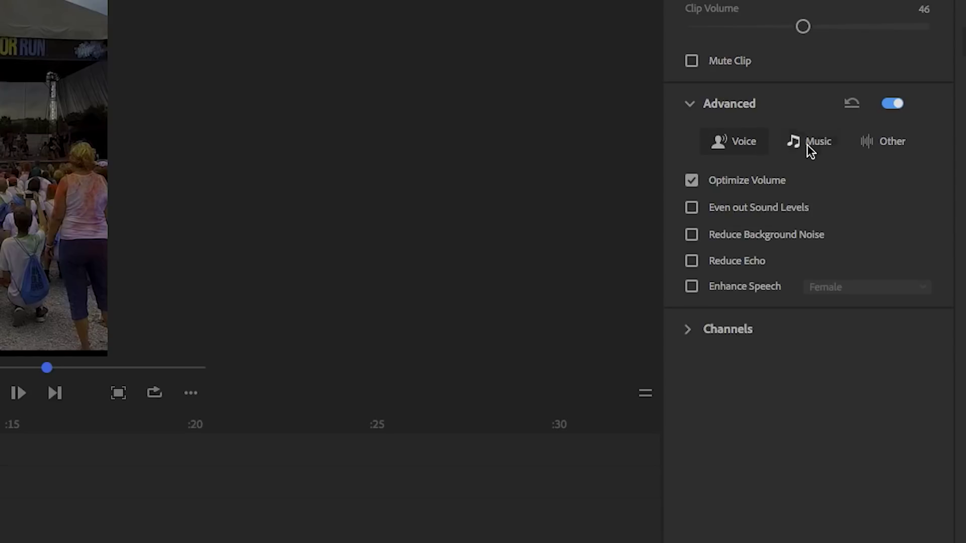
left_click(691, 180)
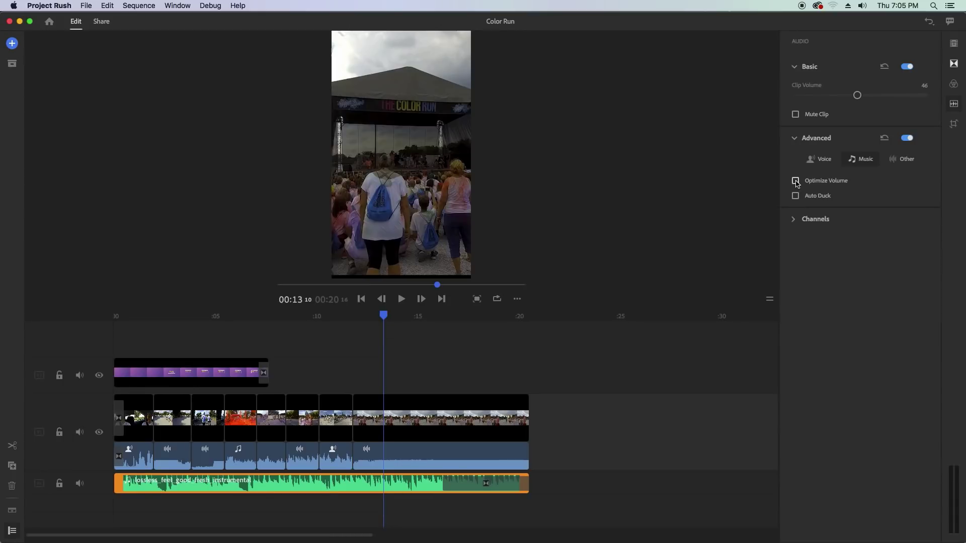
left_click(795, 181)
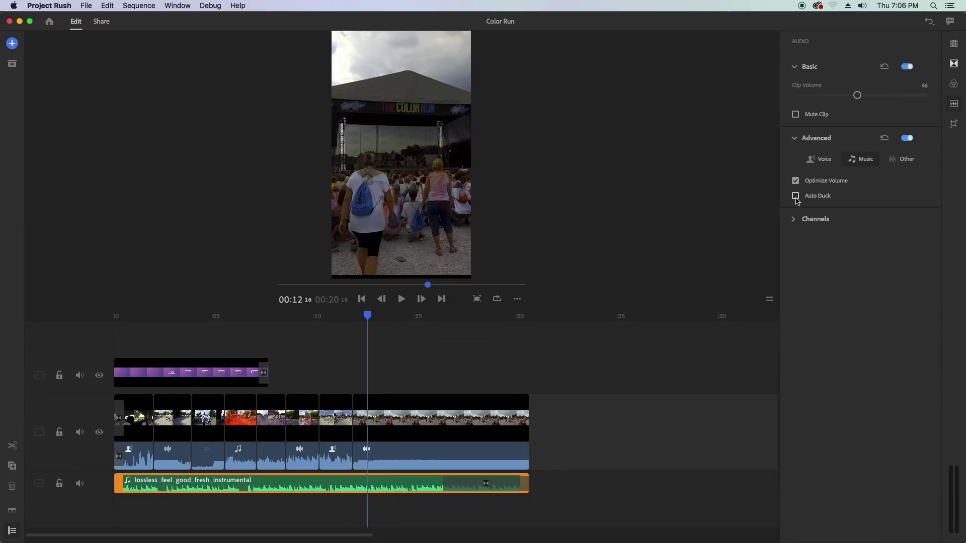
left_click(796, 197)
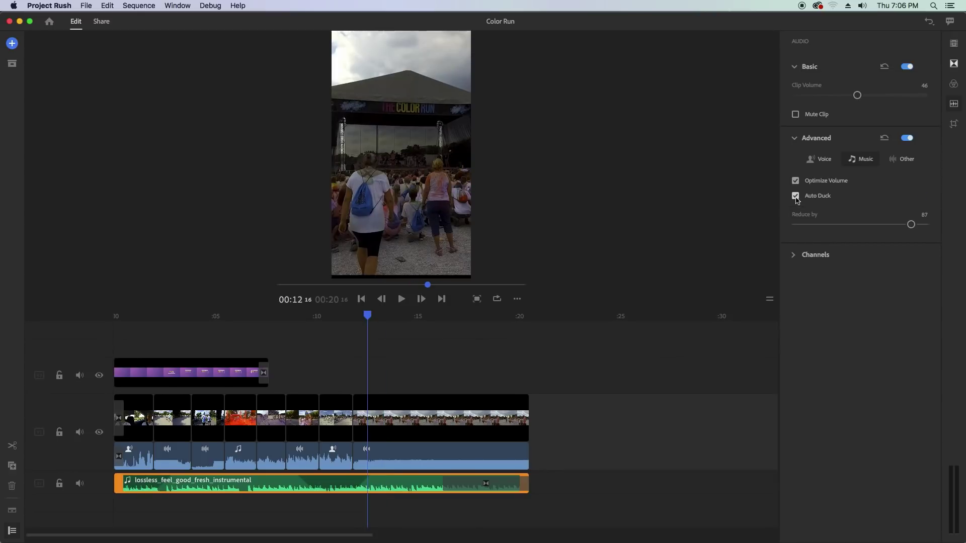
left_click(795, 196)
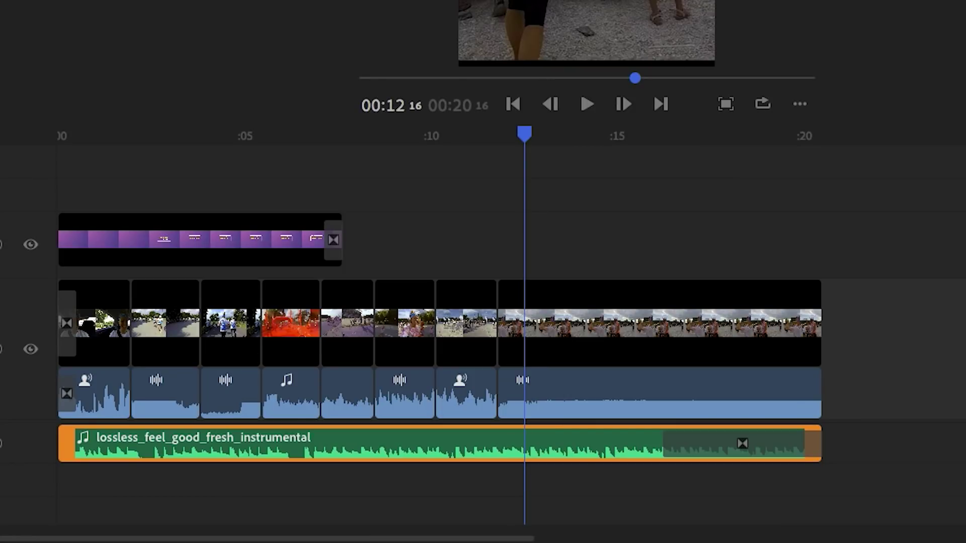
left_click(796, 196)
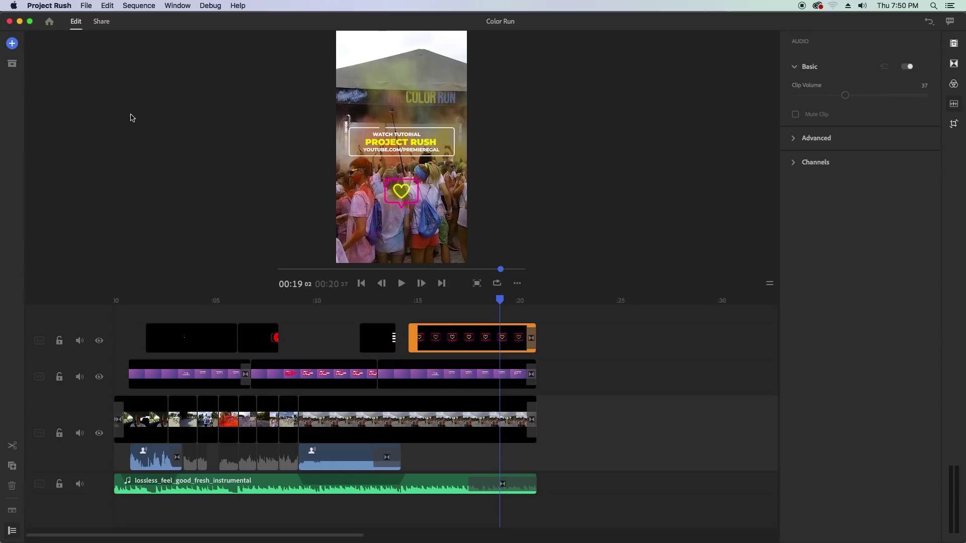
left_click(99, 22)
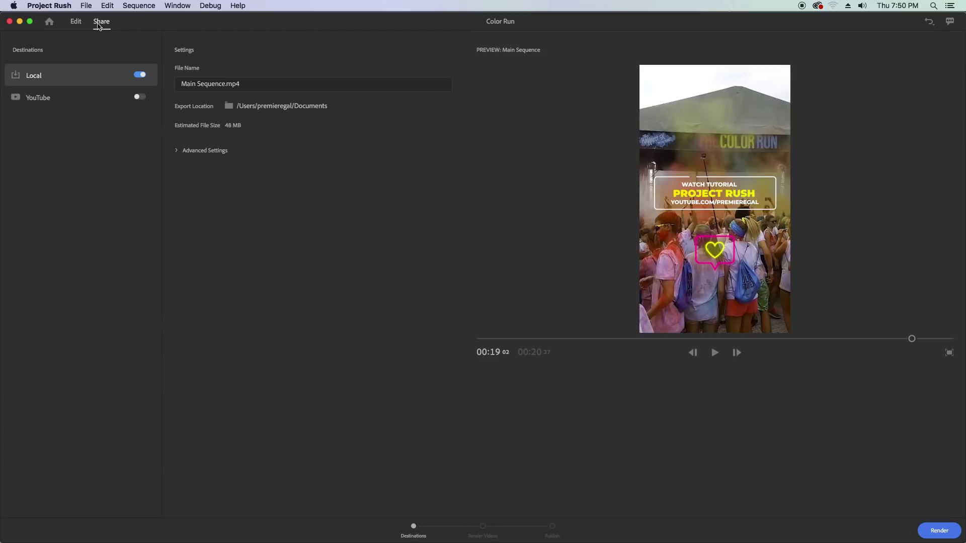
Expand Advanced Settings and review the Preset list, keeping Match Source – Adaptive High Bitrate.
left_click(178, 153)
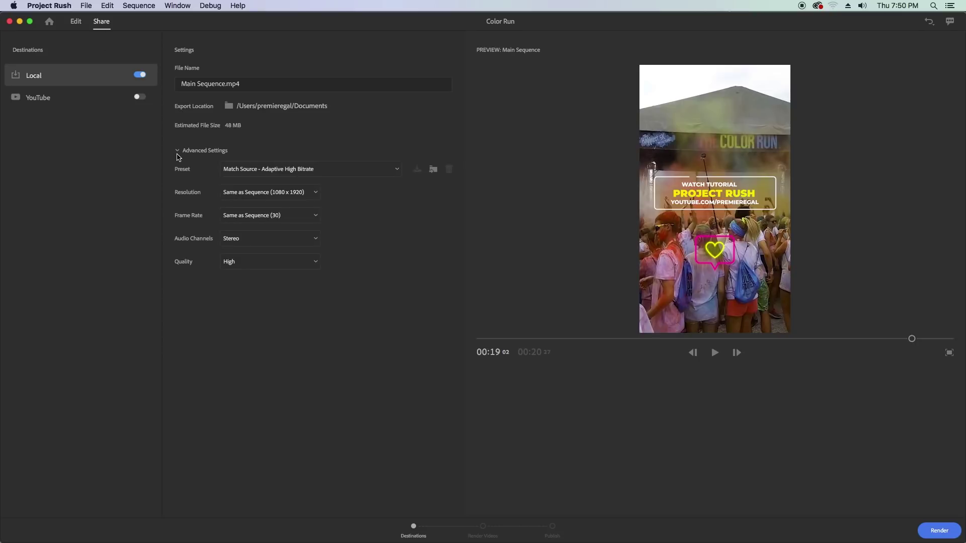
left_click(358, 171)
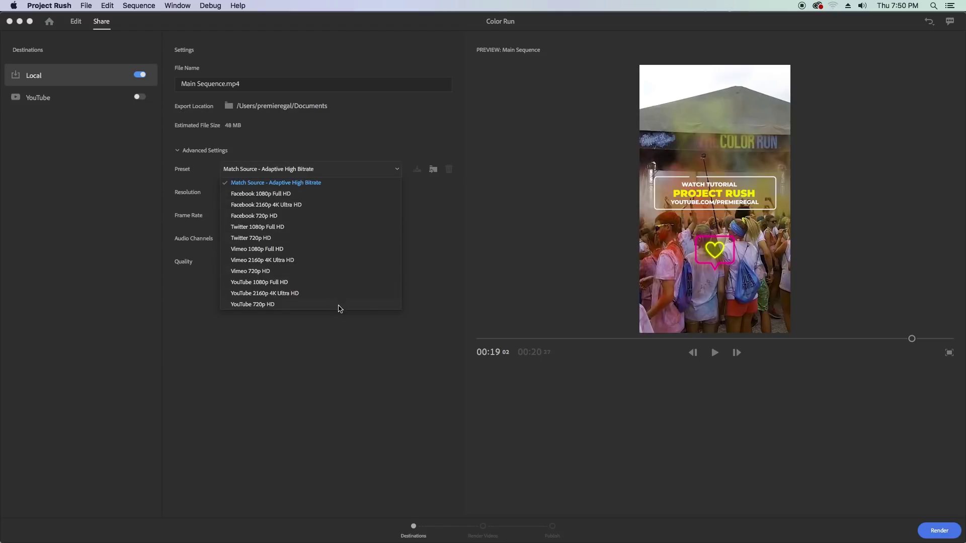
left_click(316, 151)
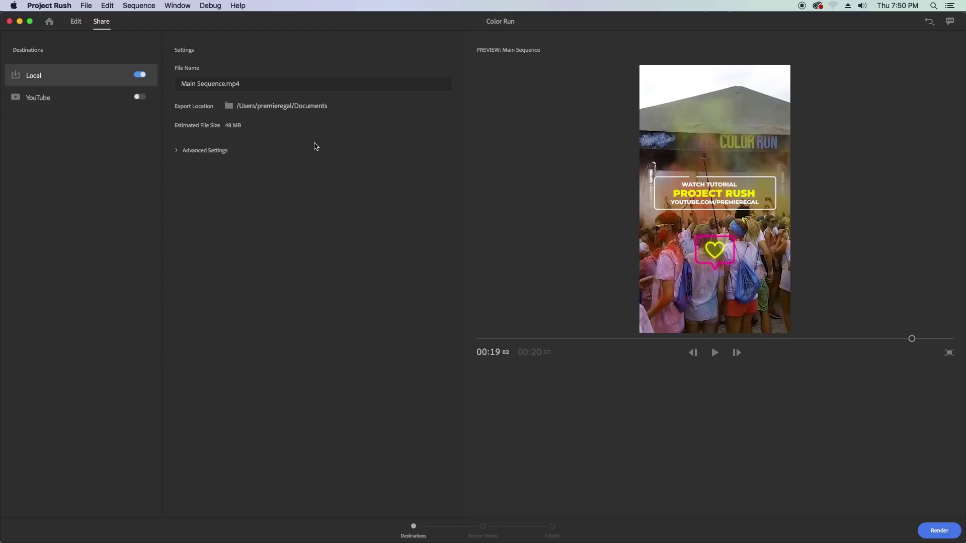
left_click(176, 151)
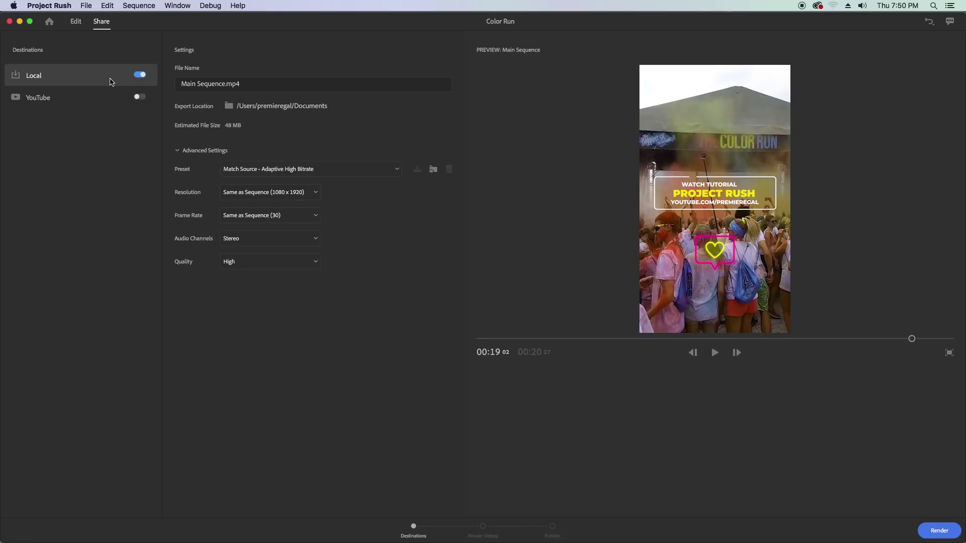
Check the YouTube destination, switch back to Local, then launch and dismiss Premiere Pro.
left_click(115, 96)
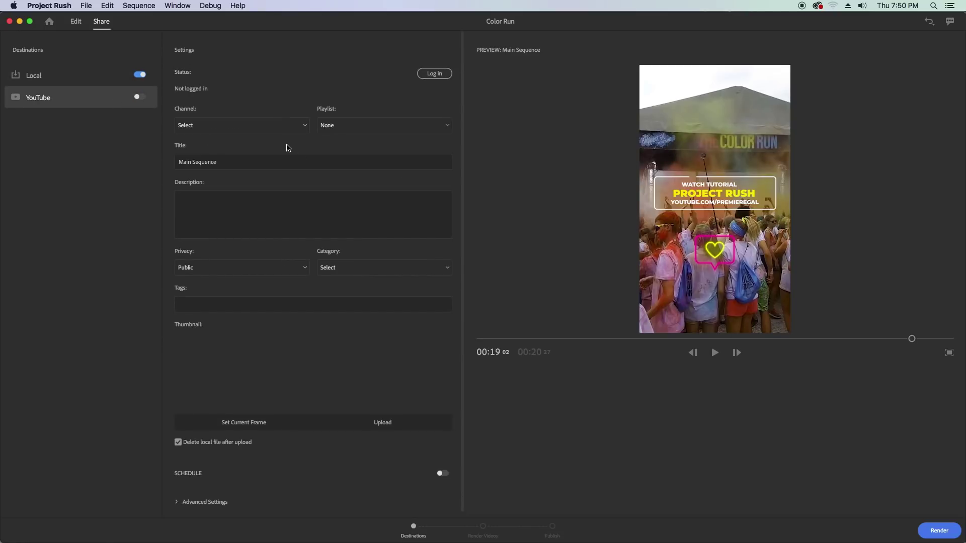
left_click(58, 80)
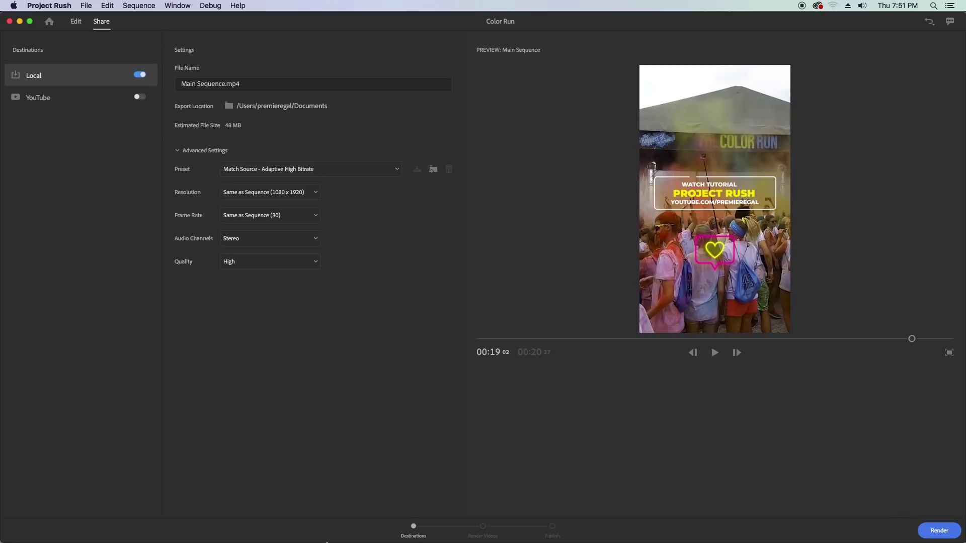
left_click(136, 531)
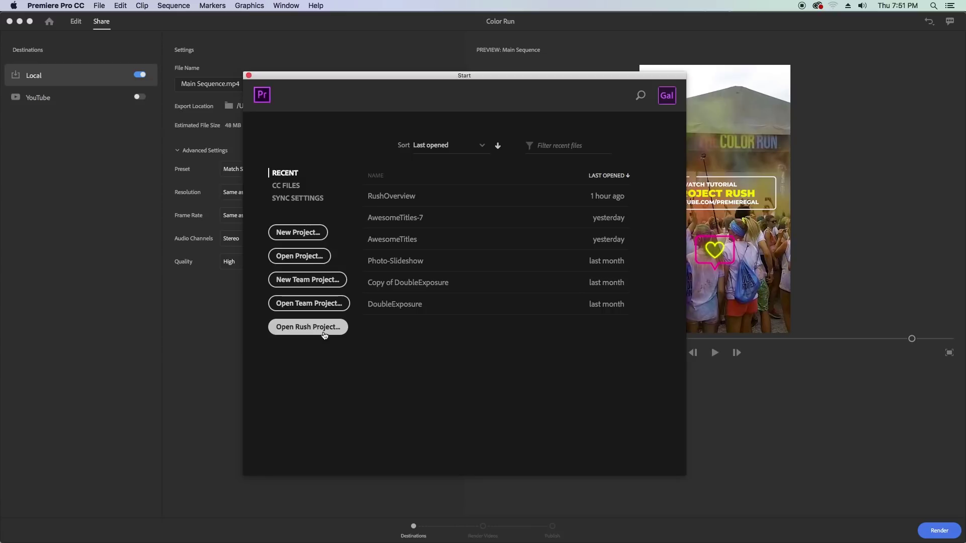
left_click(206, 370)
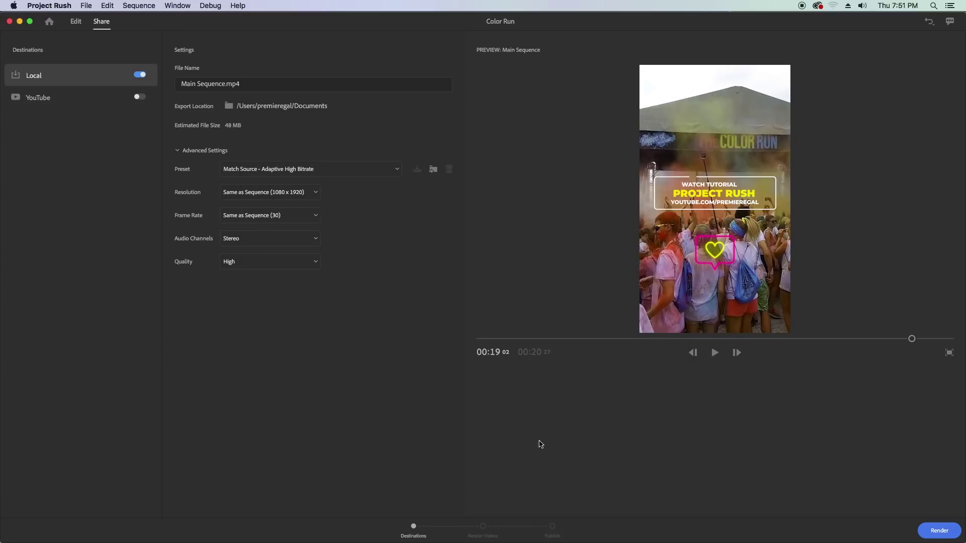
Render the Color Run sequence locally as Main Sequence.mp4.
left_click(939, 533)
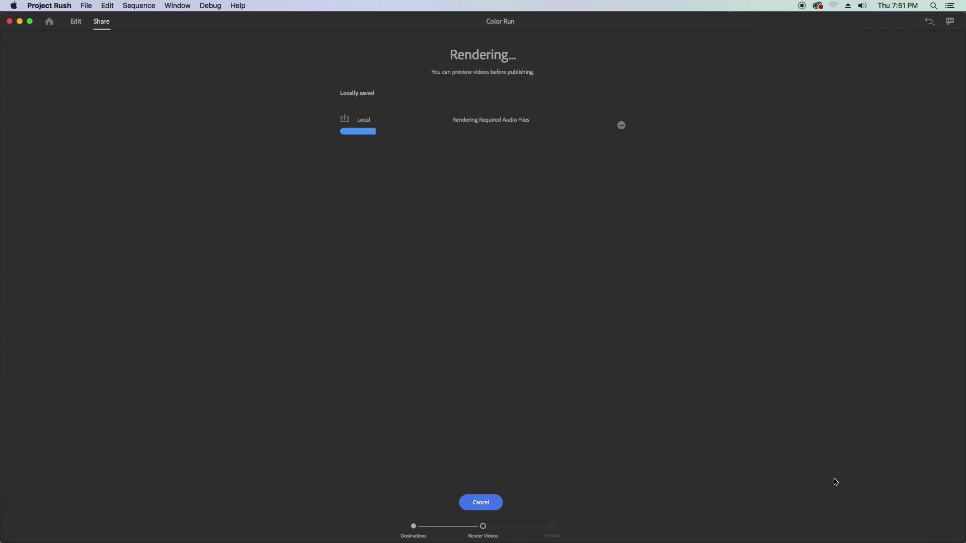